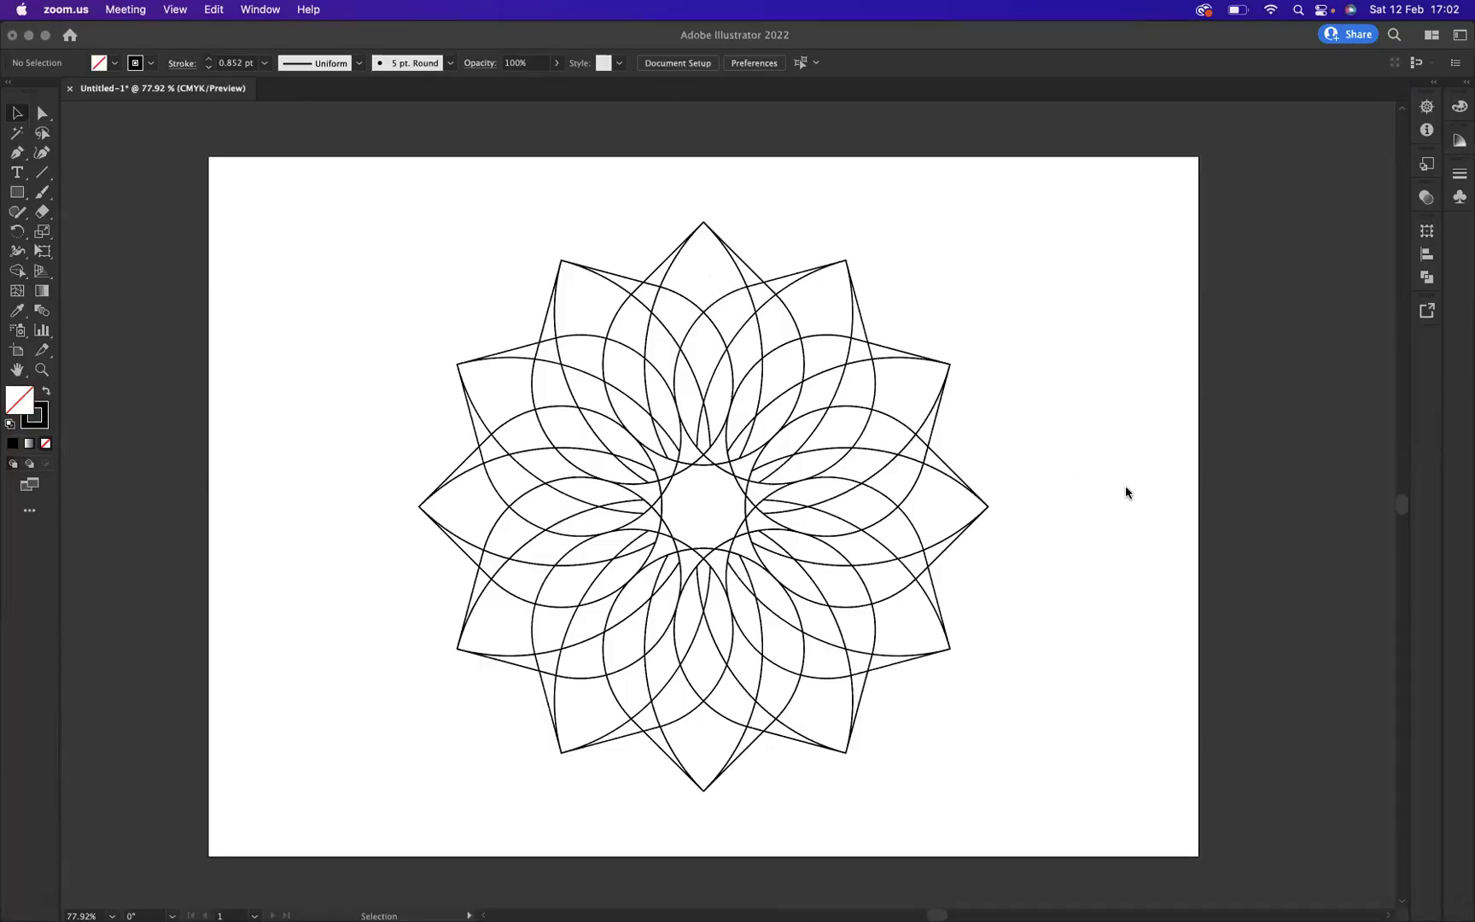
Scale the reference mandala down to about 80.6 mm square and move it to the artboard's top-right corner.
left_click(1186, 517)
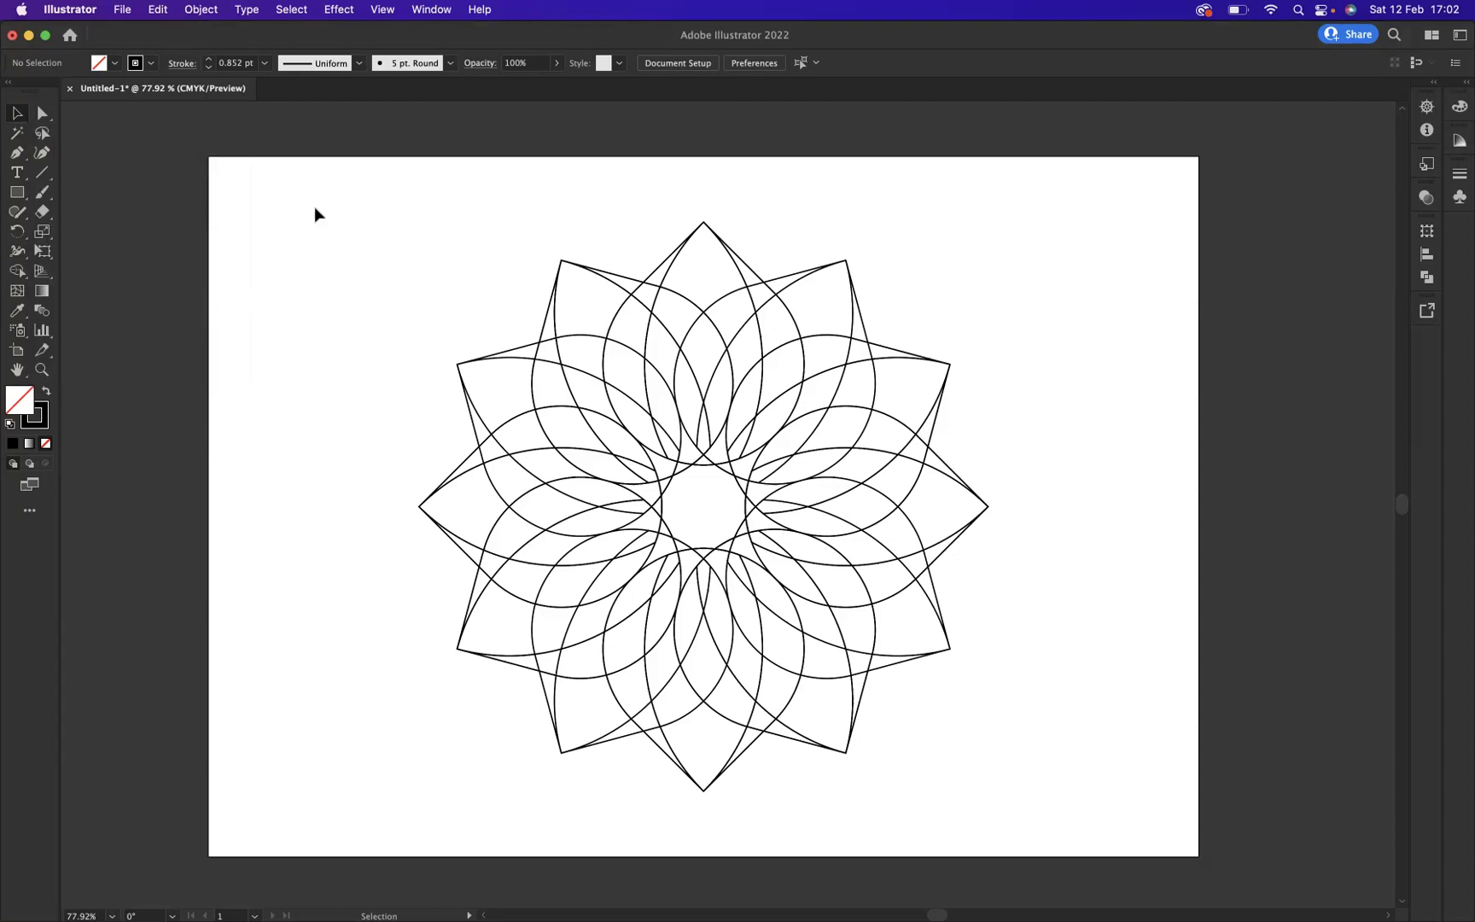
left_click_drag(315, 207, 1061, 780)
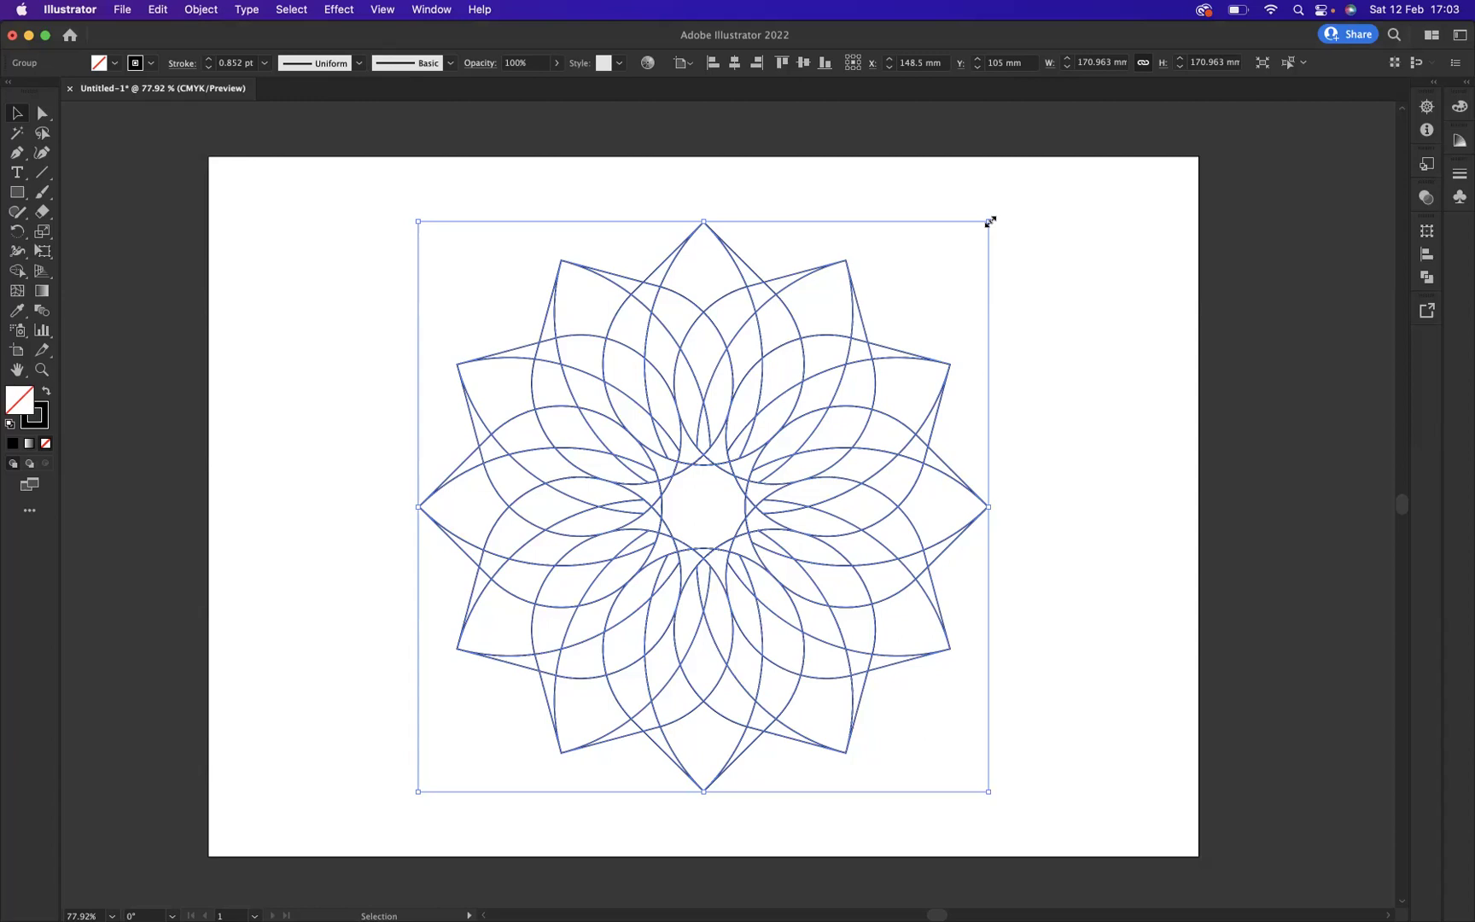
left_click_drag(991, 222, 849, 374)
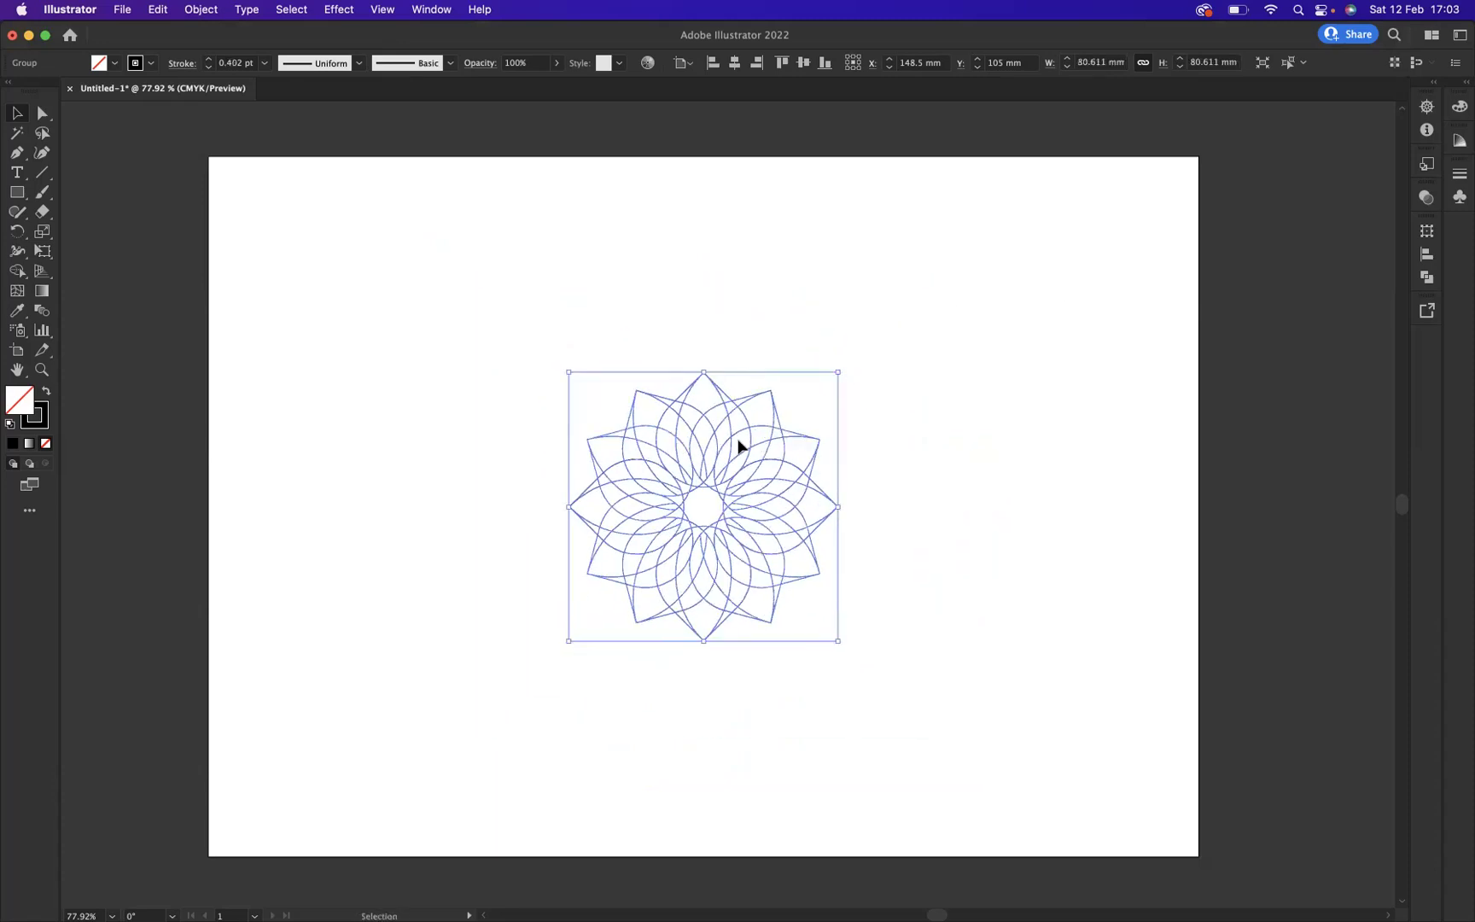
left_click_drag(743, 437, 1086, 237)
left_click(725, 228)
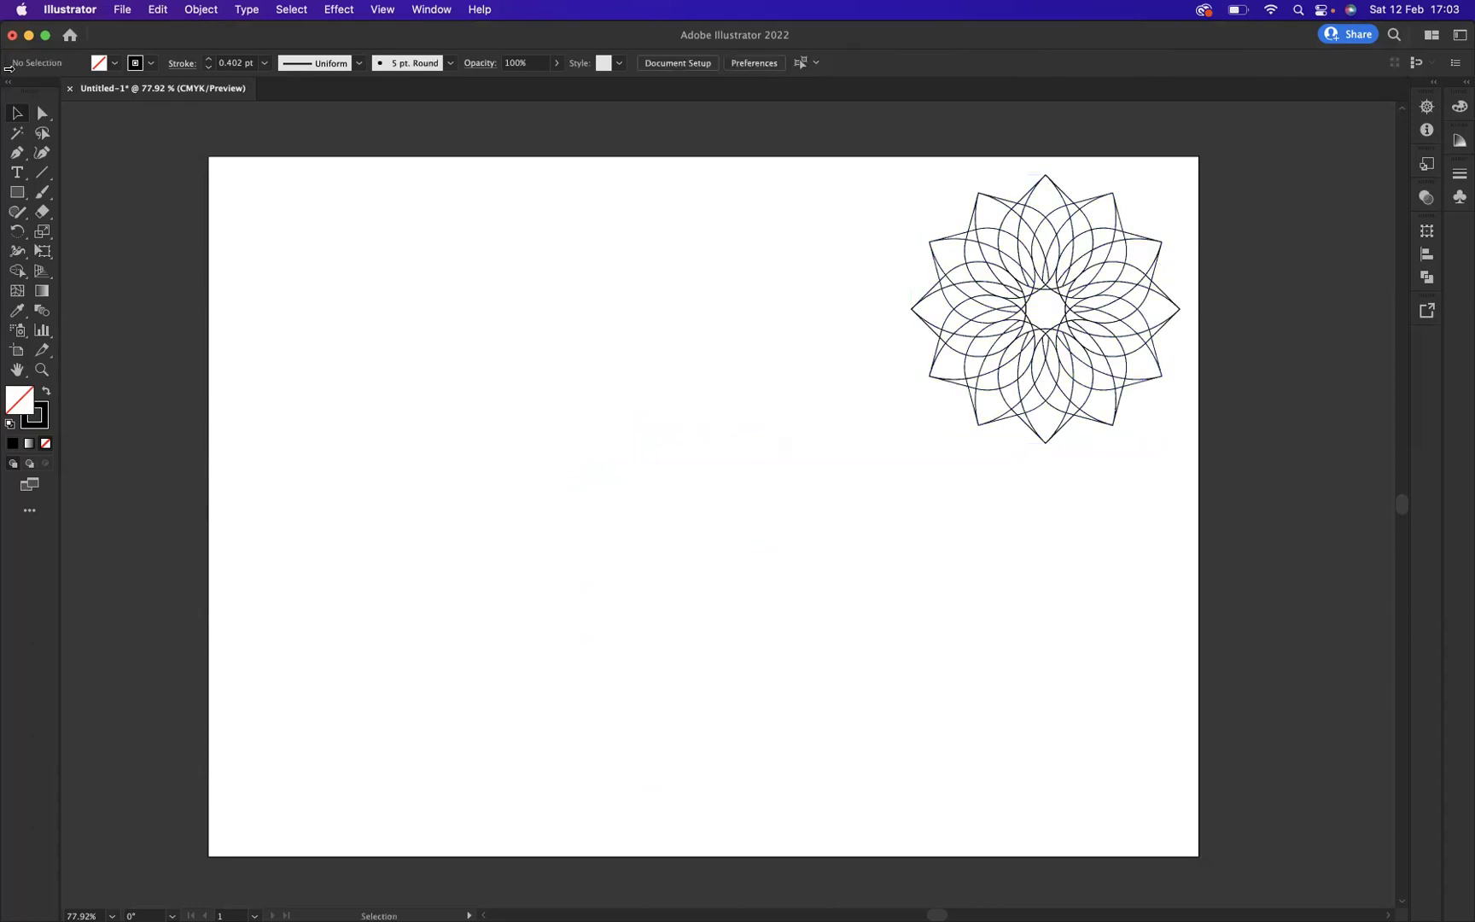
left_click_drag(16, 193, 60, 202)
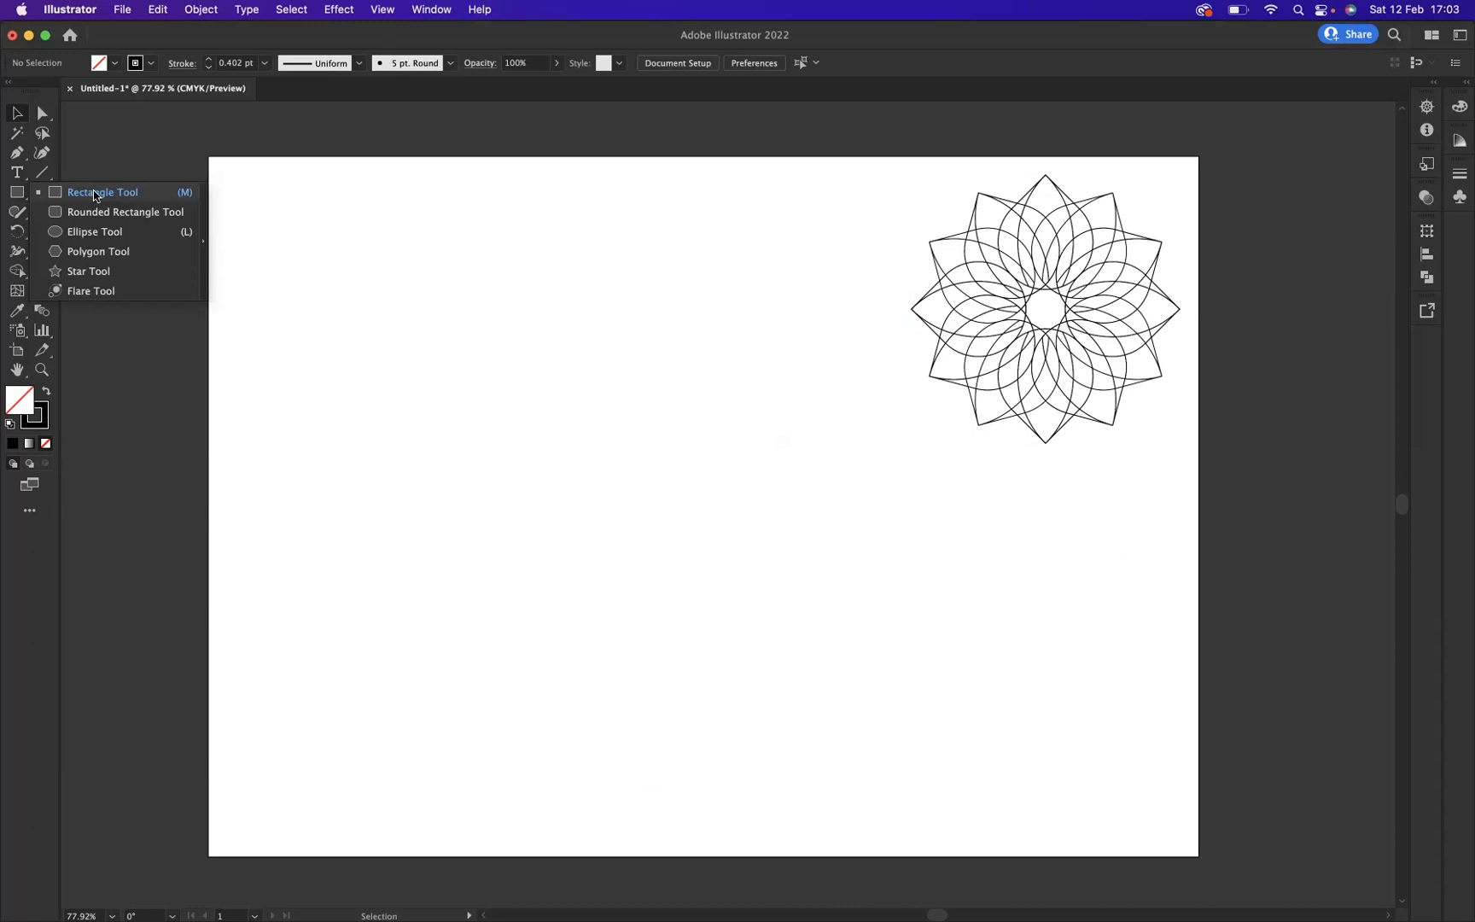
Draw a 39.87 mm square with the Rectangle Tool and place an identical copy to its right.
left_click(99, 193)
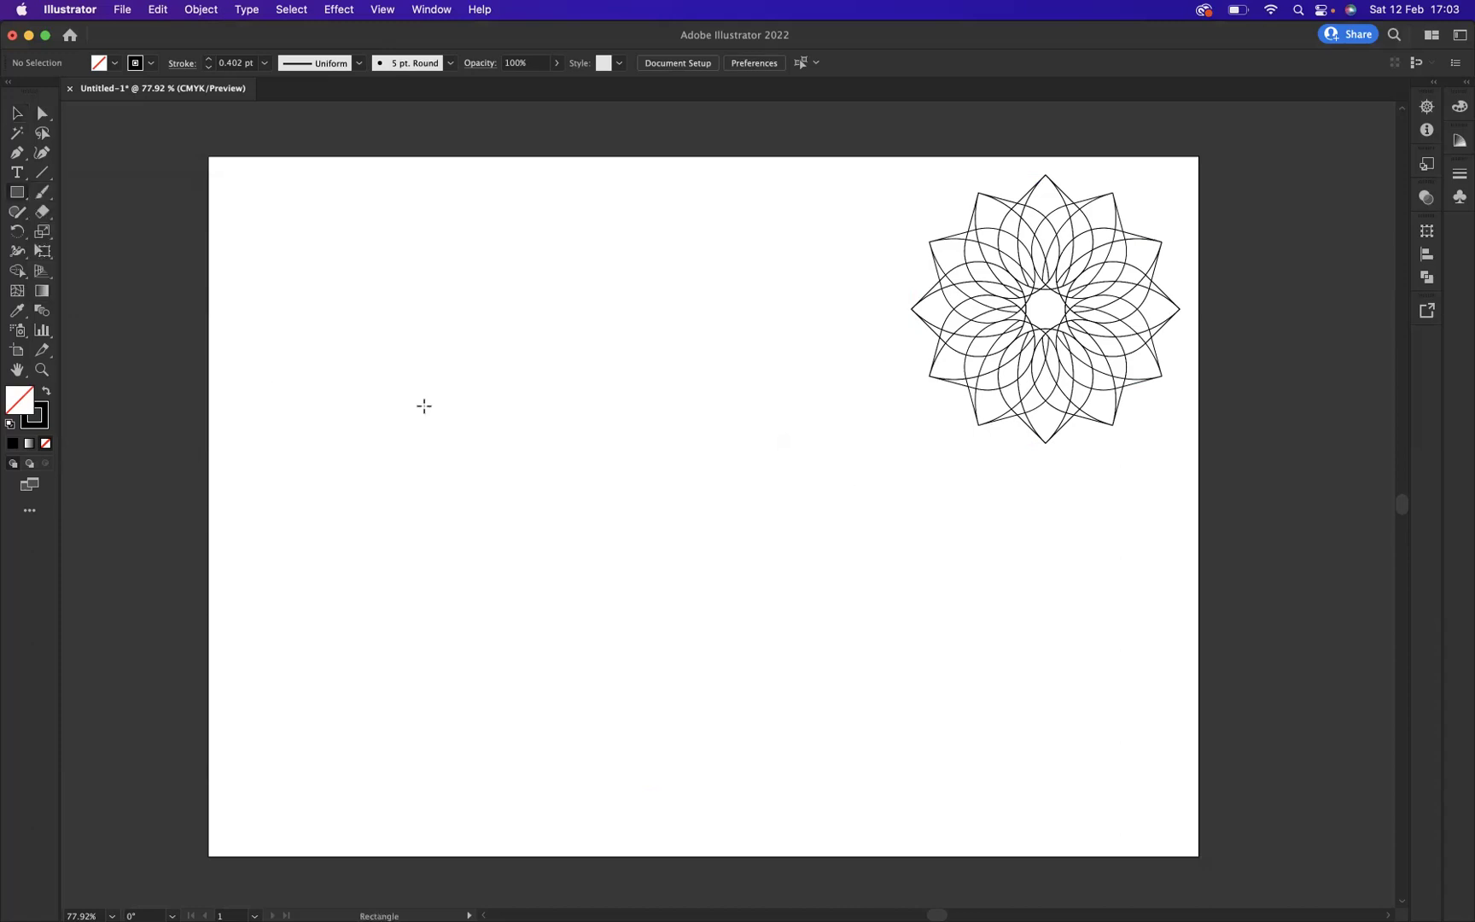
left_click_drag(397, 385, 529, 516)
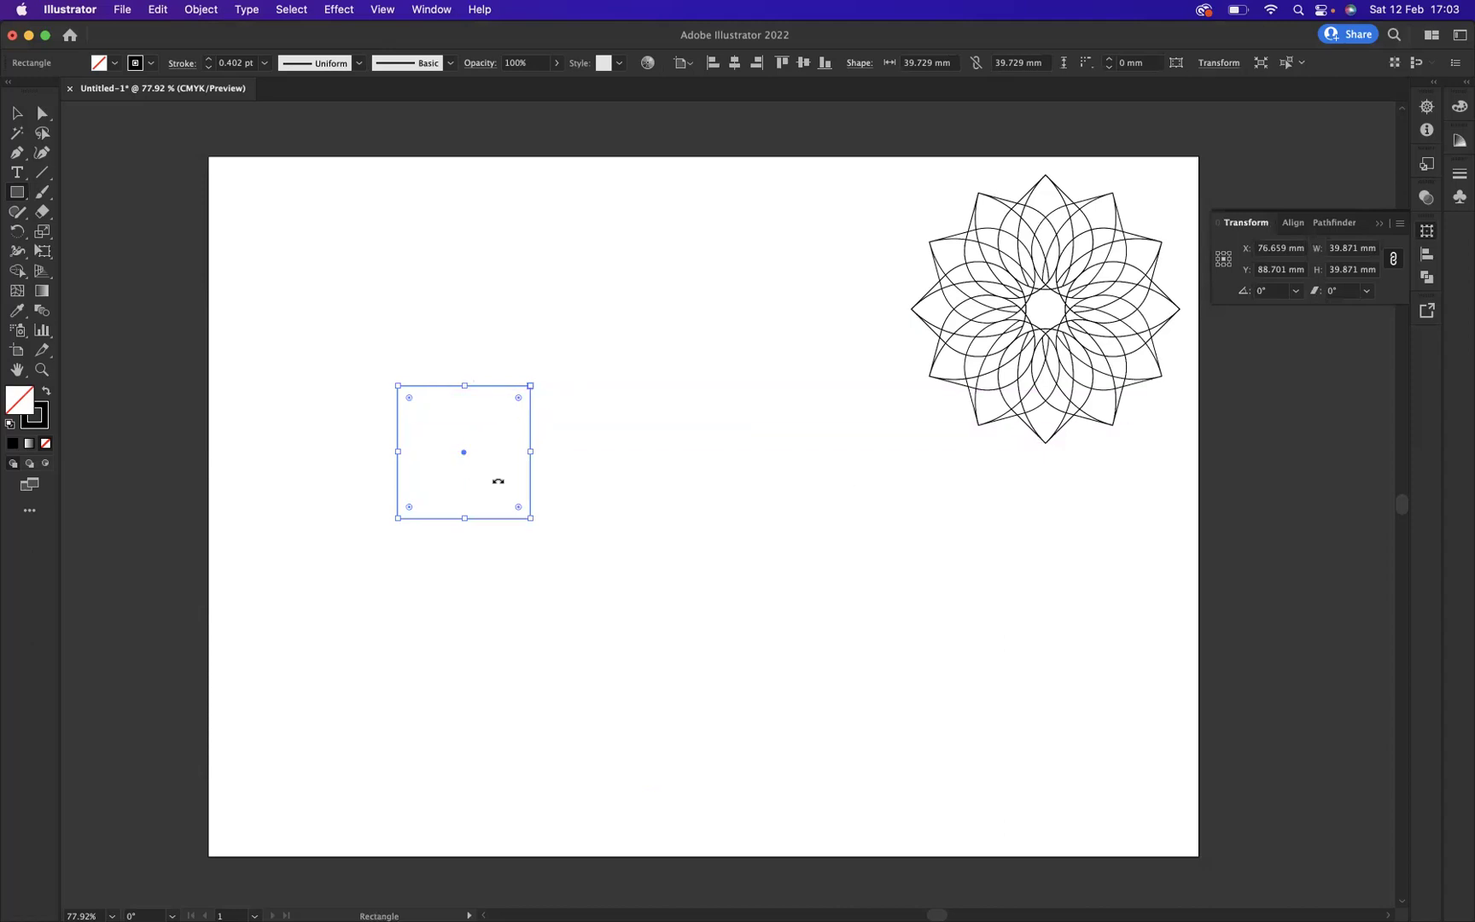
left_click_drag(466, 456, 638, 453)
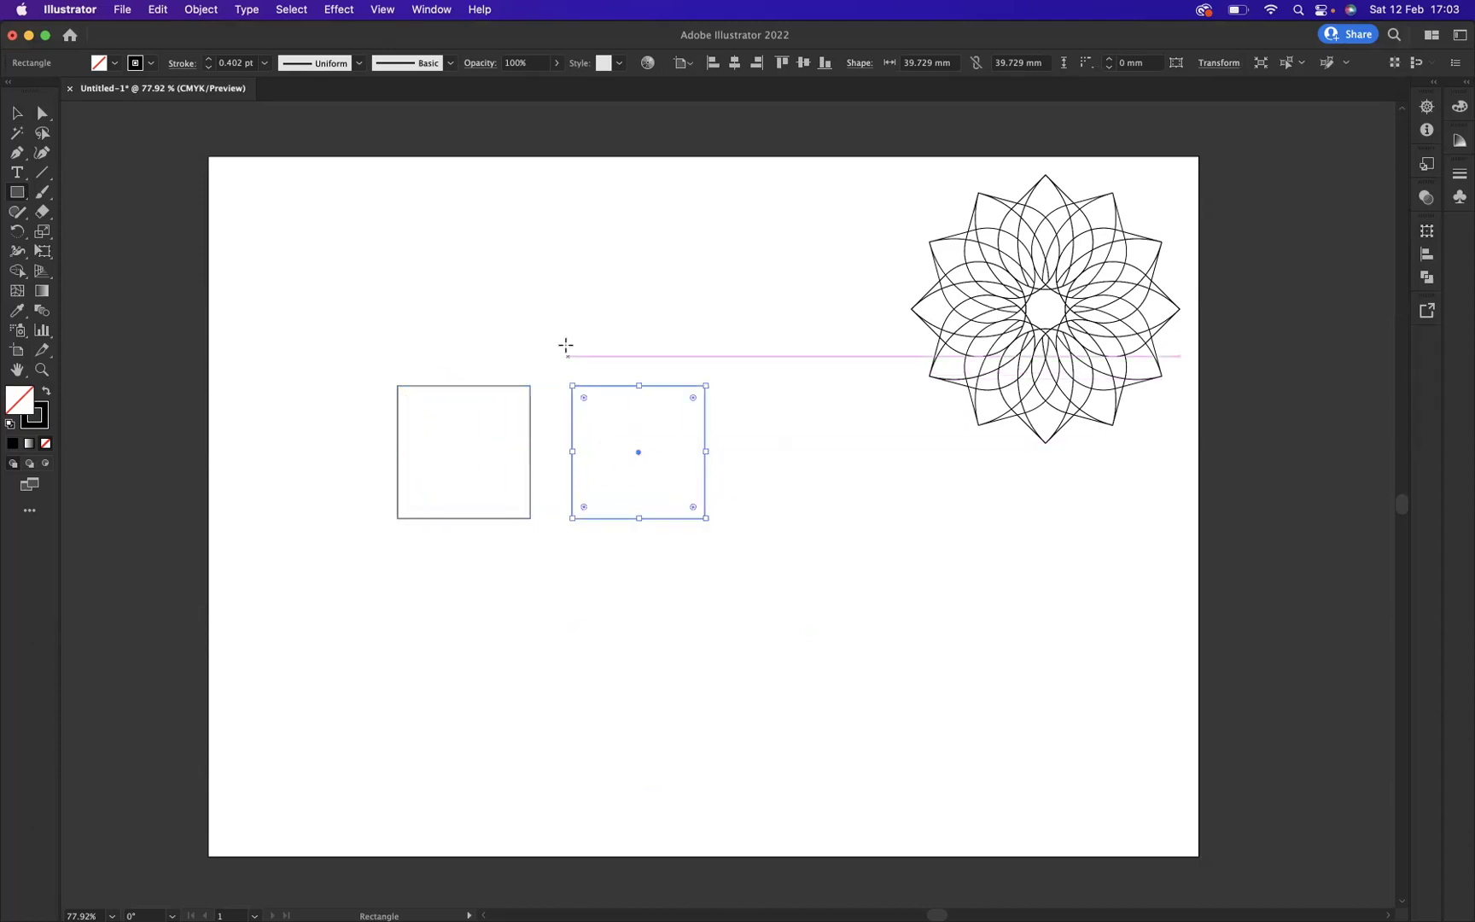
left_click(17, 113)
left_click(487, 392)
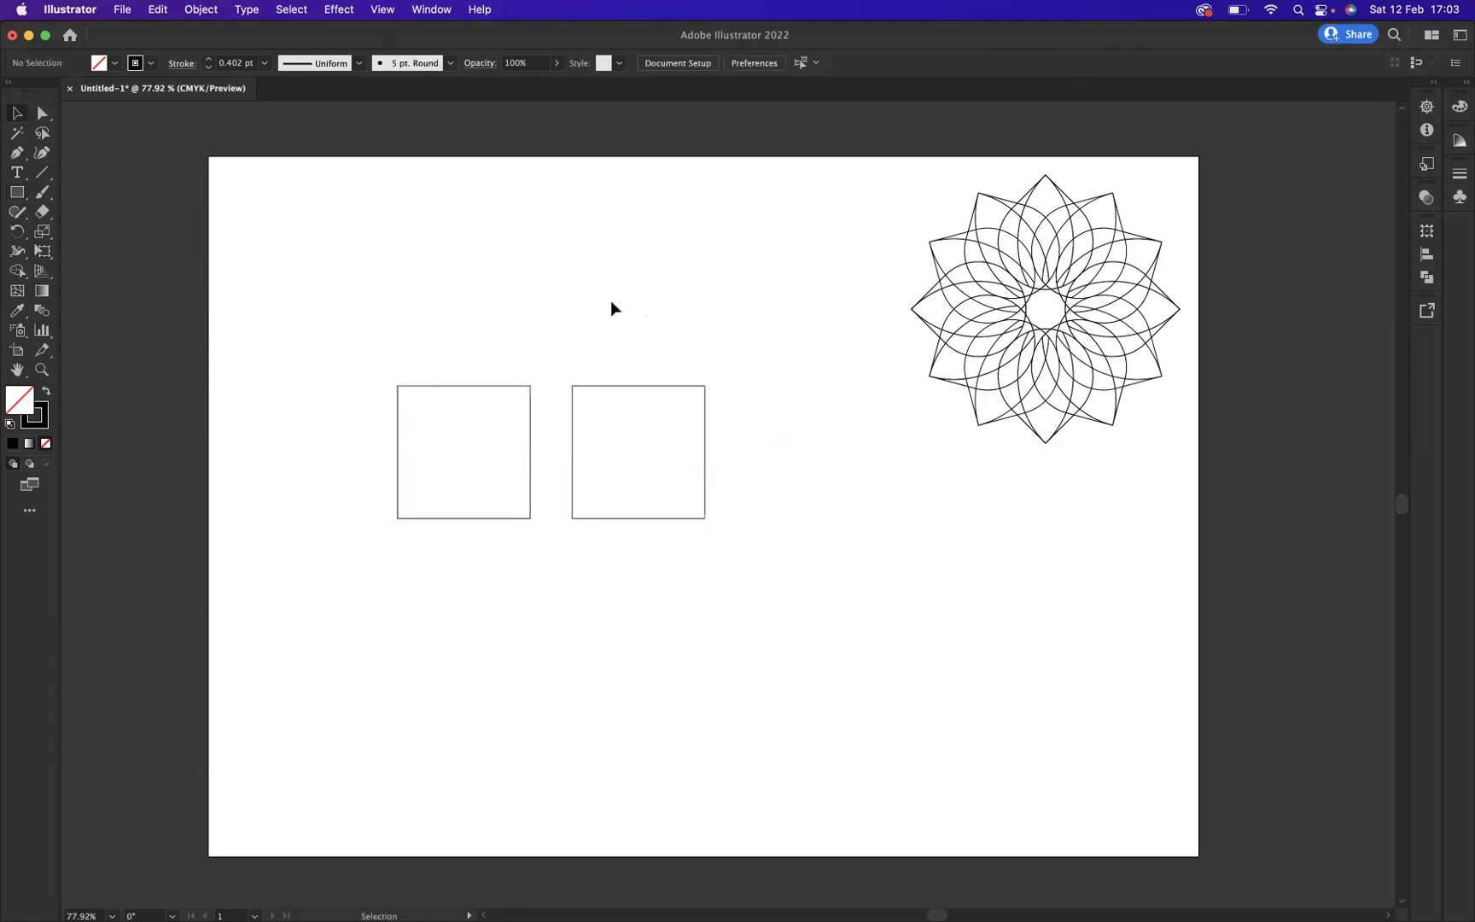
Fully round two opposite corners of the right square to make a pointed leaf.
left_click_drag(612, 306, 743, 604)
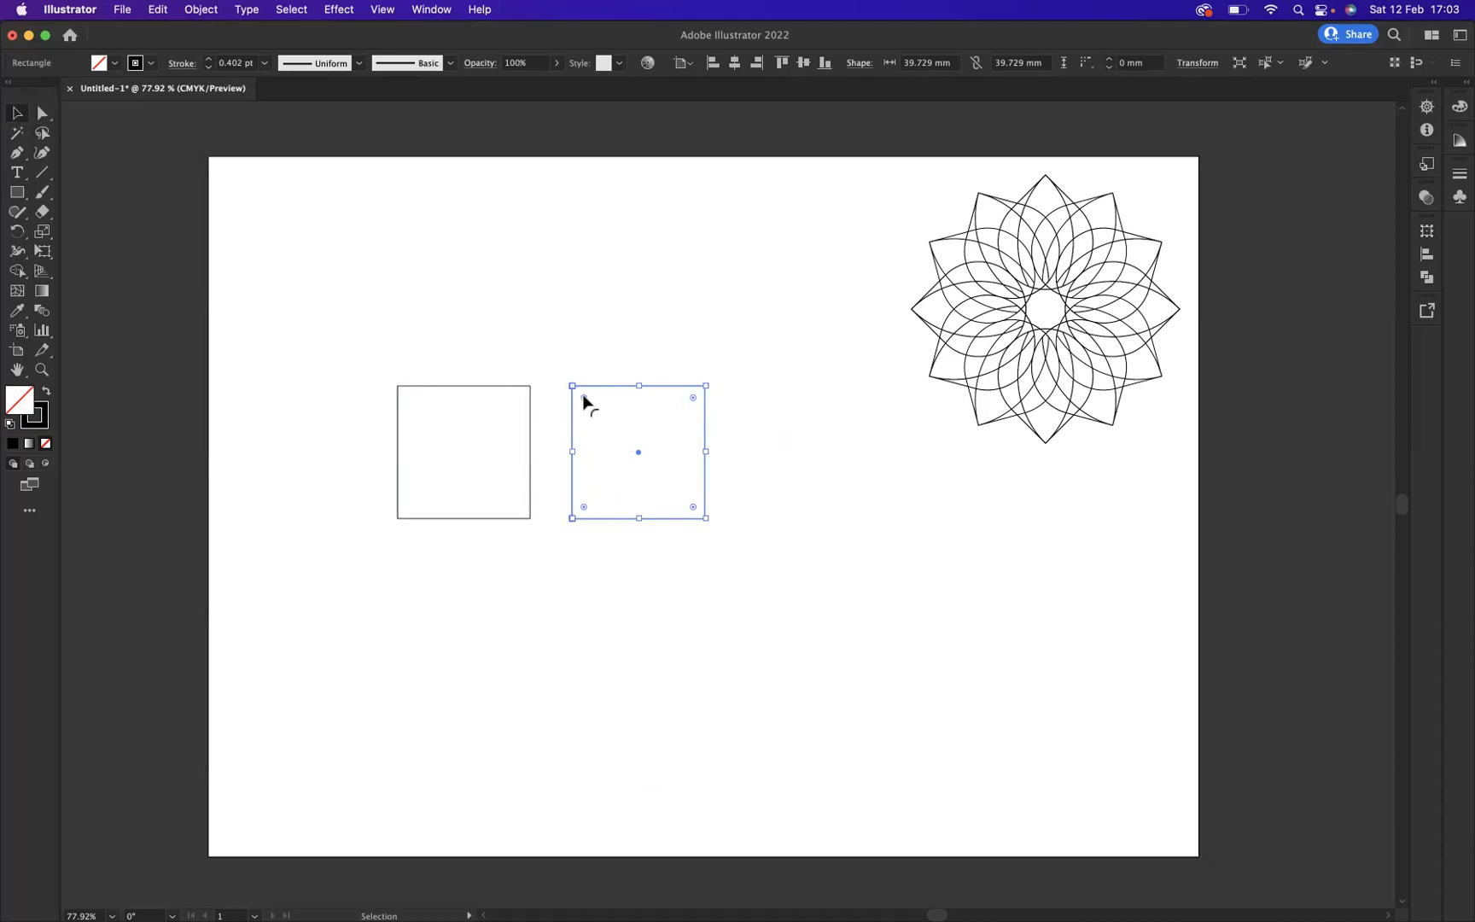
left_click_drag(585, 404, 558, 367)
left_click_drag(585, 399, 784, 562)
key("super+z")
left_click(585, 508)
left_click_drag(694, 399, 510, 504)
left_click(756, 453)
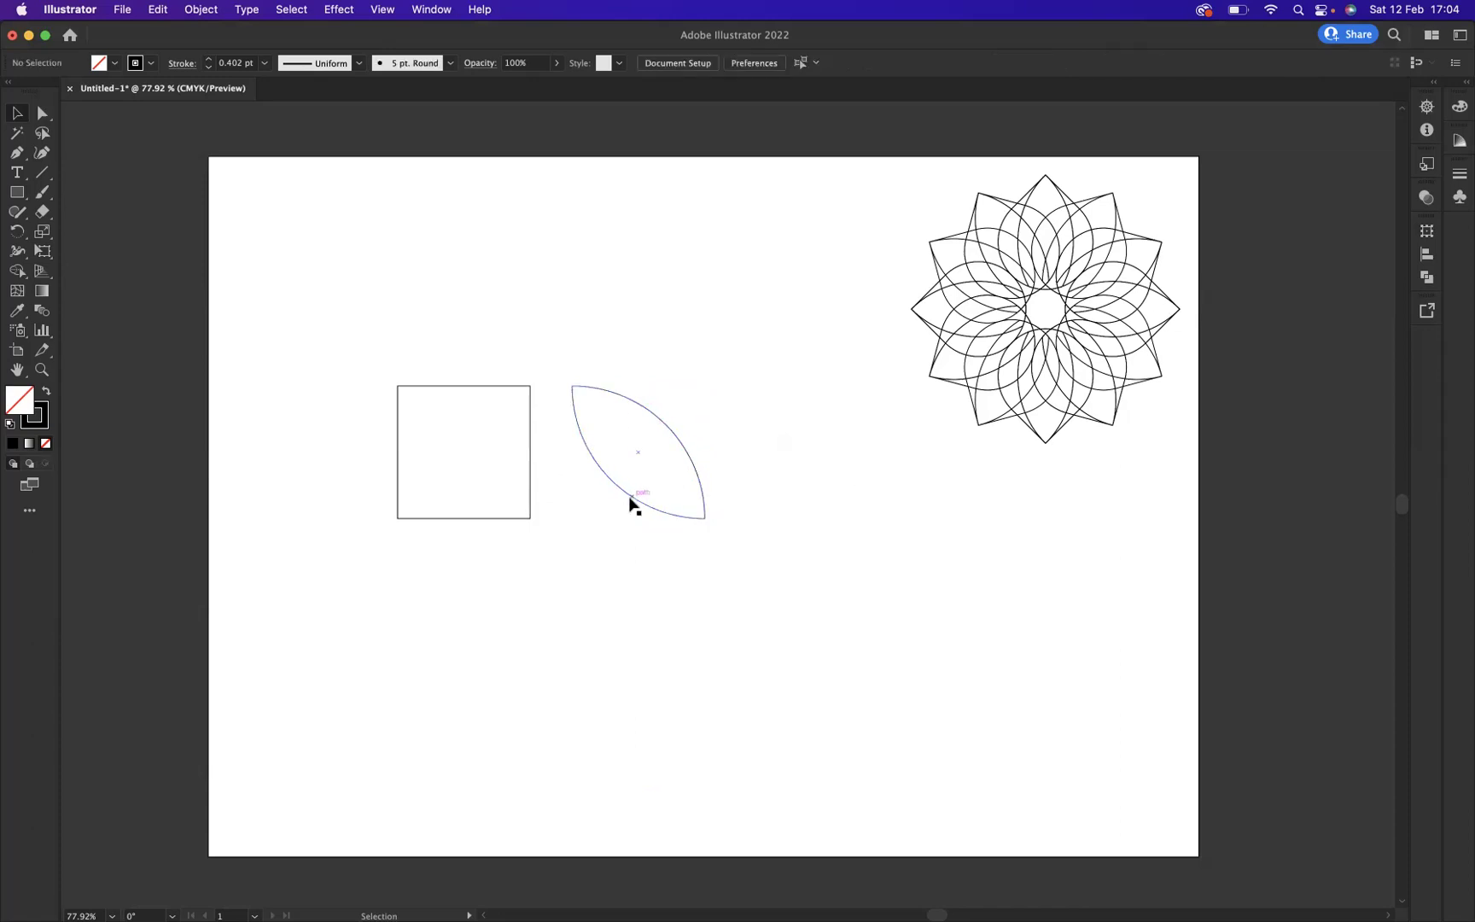
Fully round three corners of the left square into a teardrop with one sharp corner.
left_click_drag(388, 332, 512, 531)
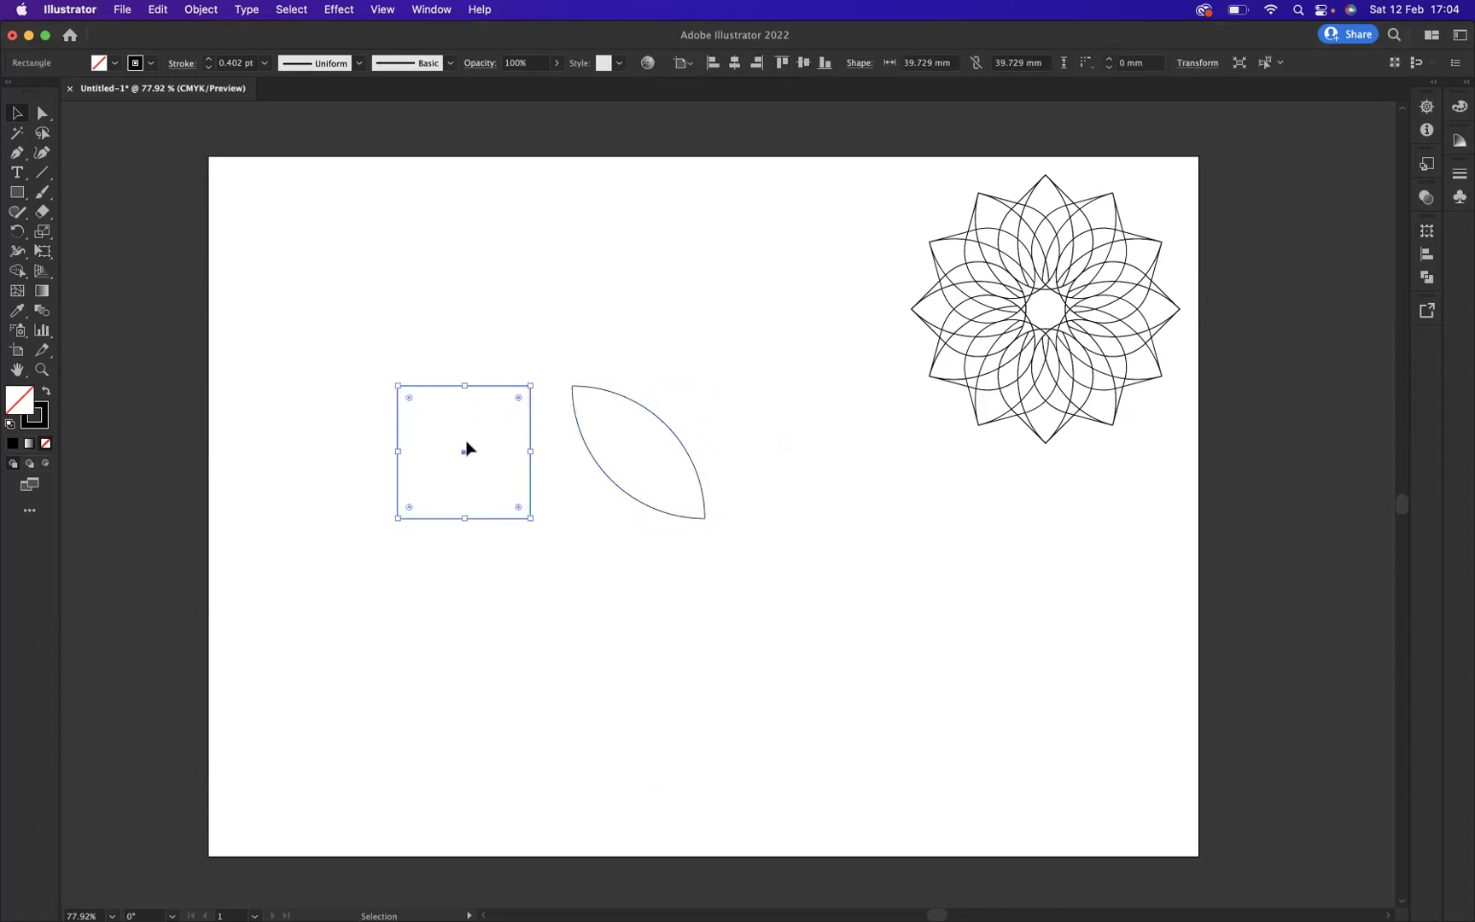
left_click(409, 508, "shift")
left_click_drag(518, 398, 370, 491)
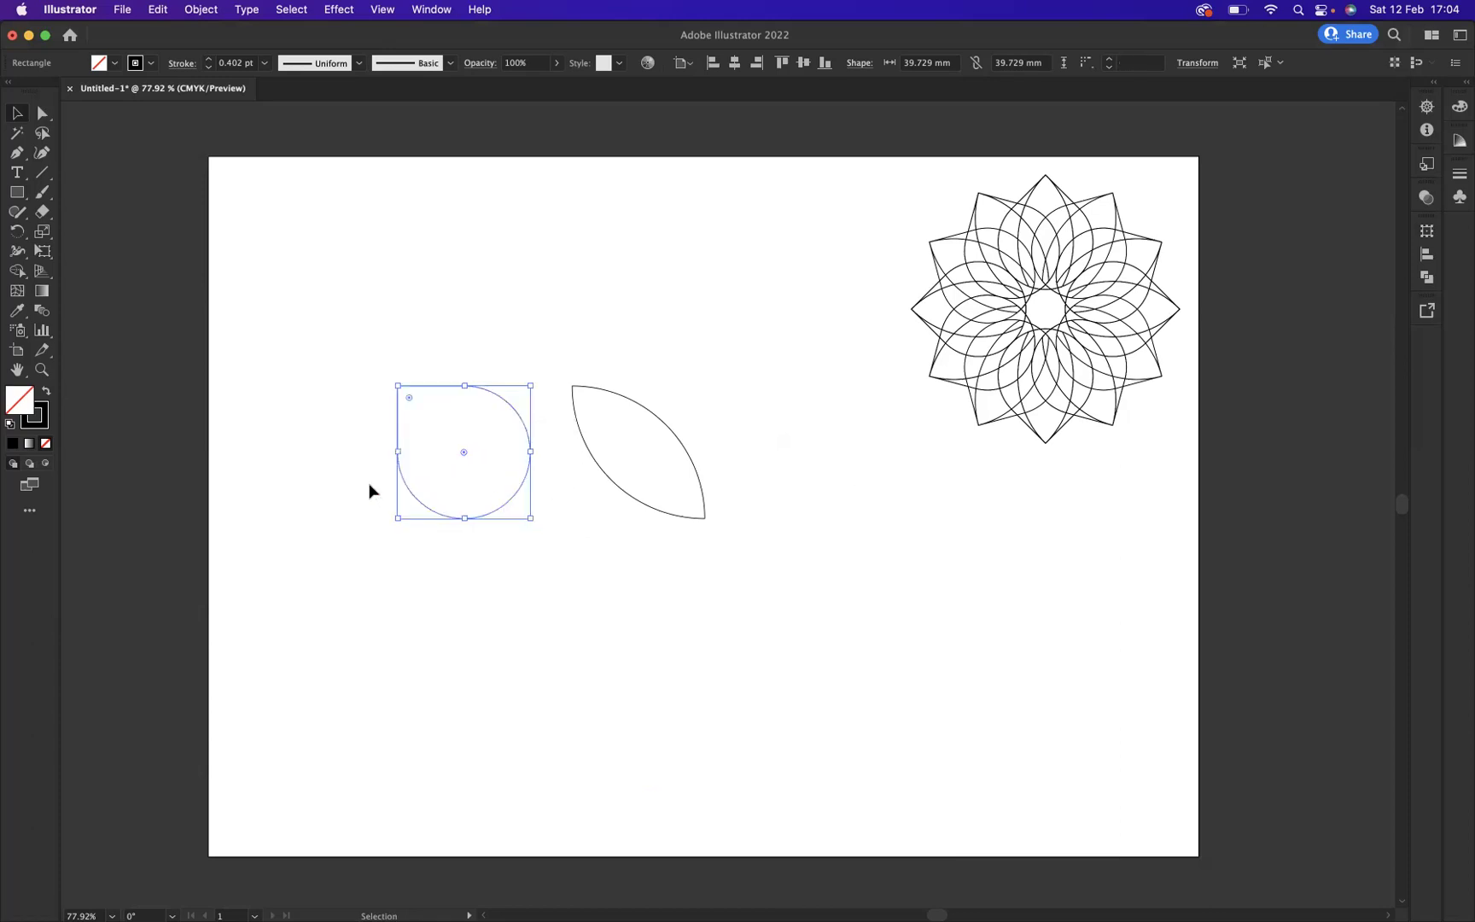
left_click(332, 230)
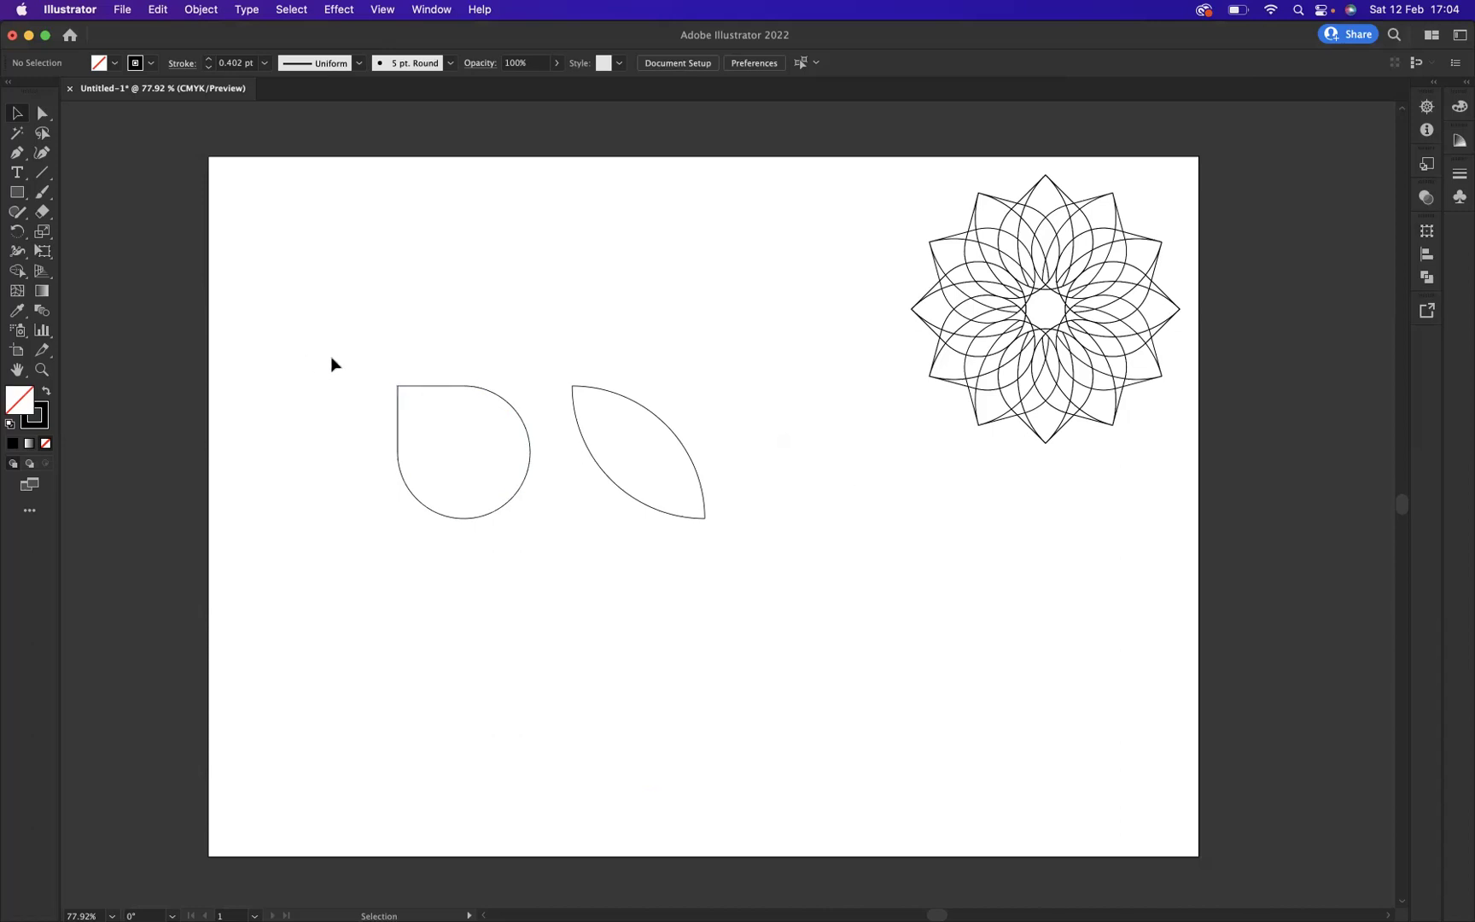
Center-align the teardrop and leaf on each other so they overlap in one square.
left_click_drag(330, 356, 802, 548)
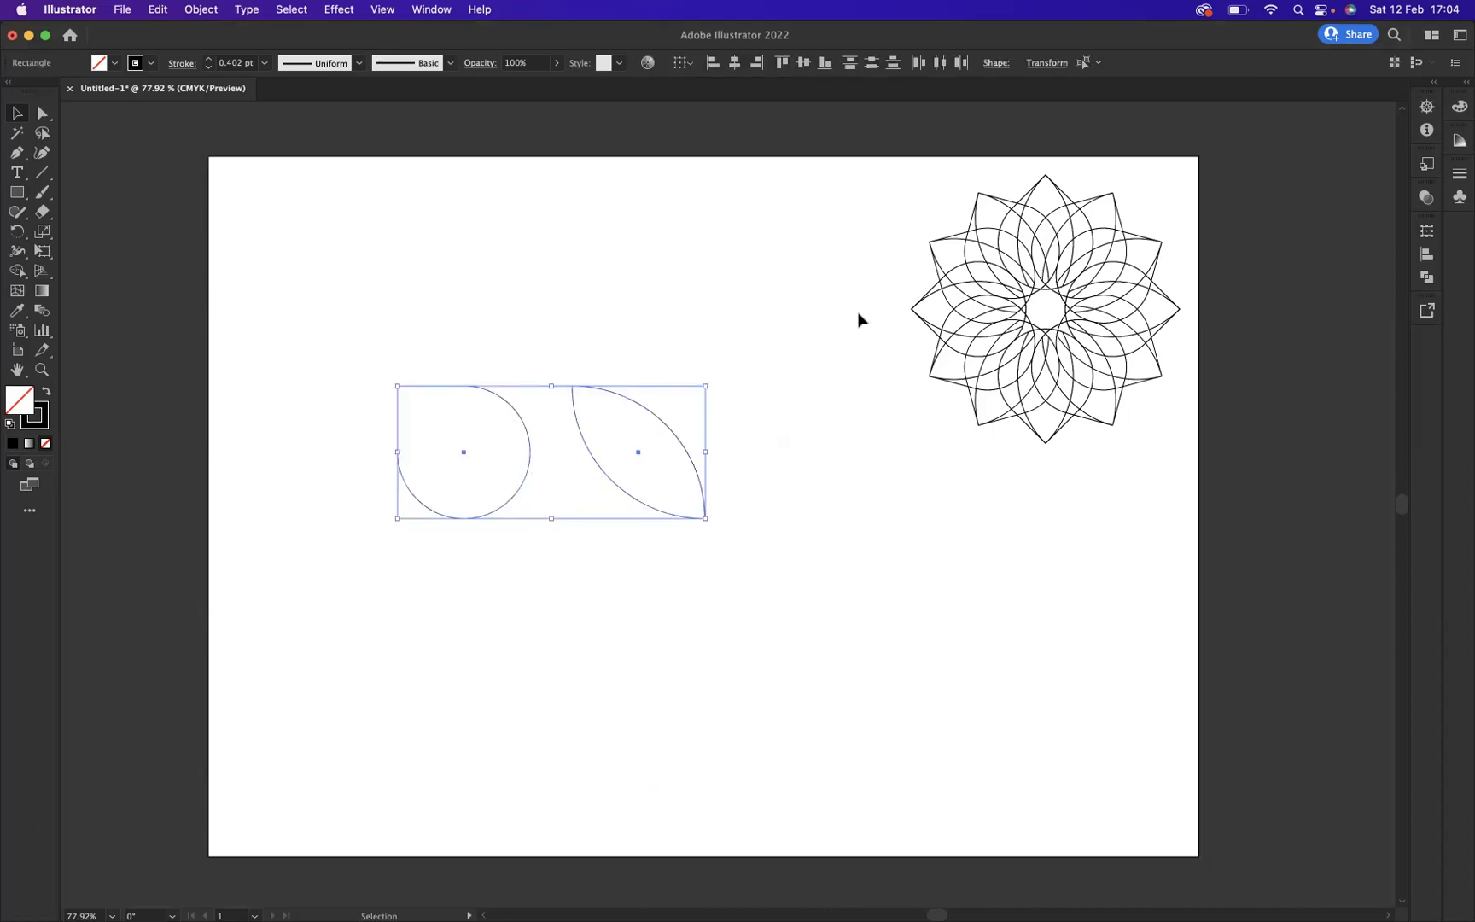
left_click(739, 66)
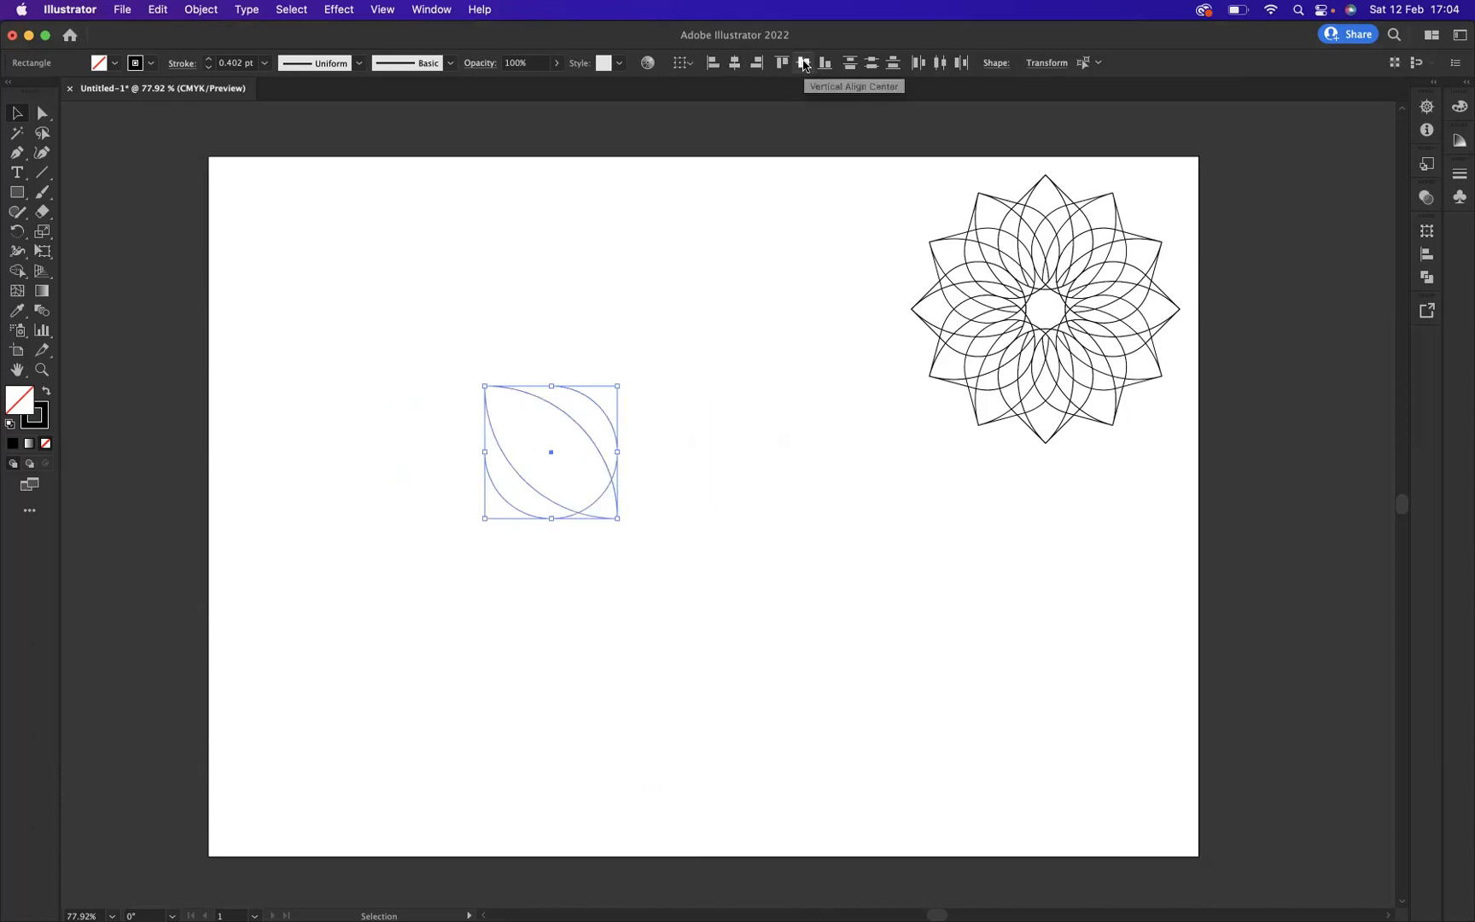
left_click(710, 382)
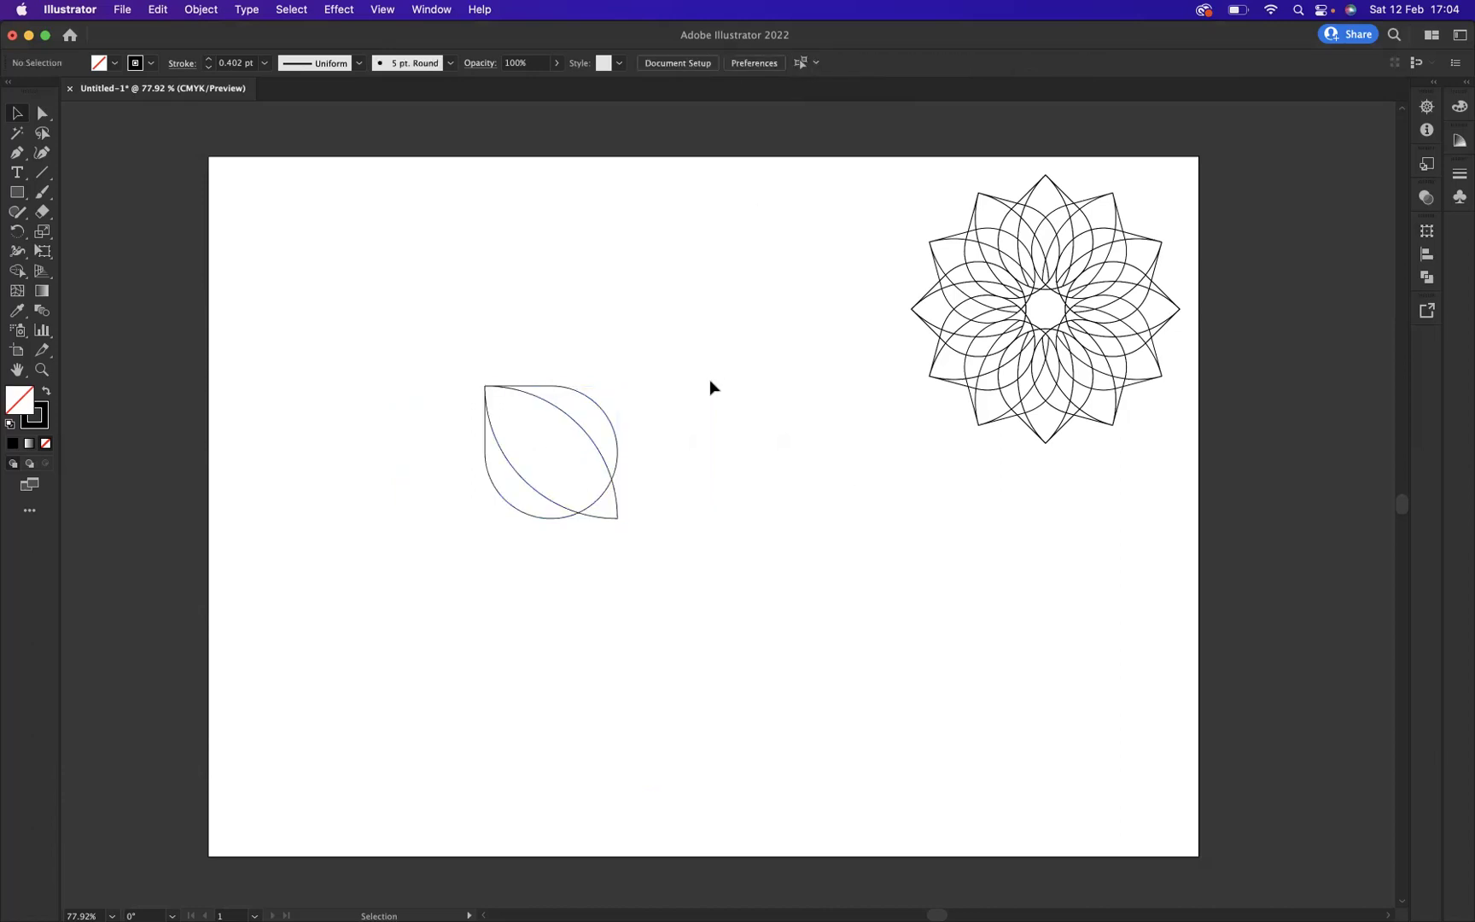
left_click_drag(436, 349, 696, 578)
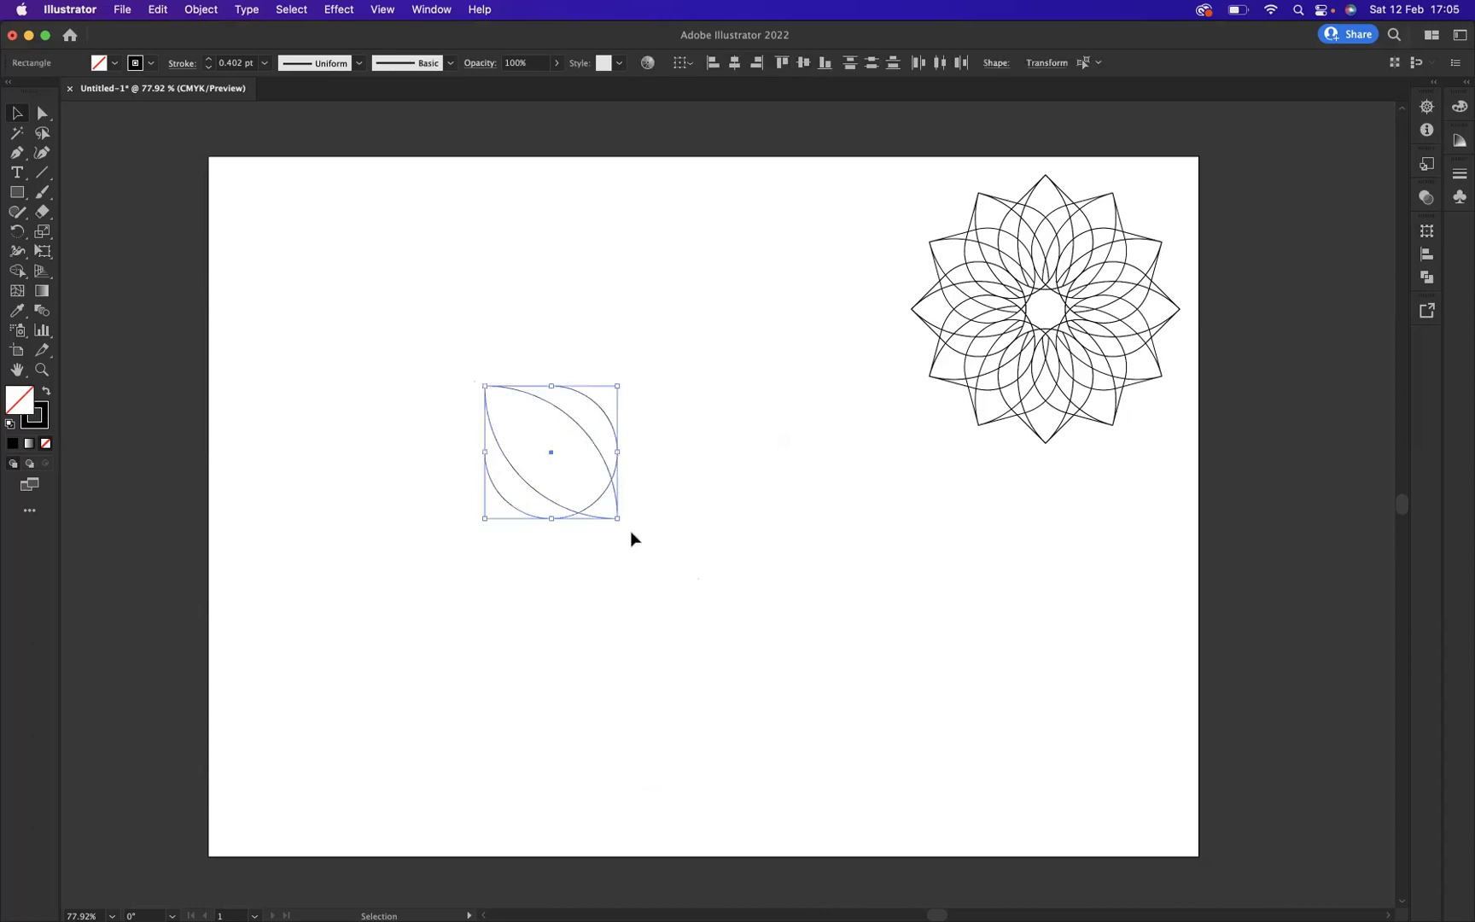
Remove the leaf's protruding lower-right tip with Shape Builder, then scale the resulting petal up.
left_click(16, 274)
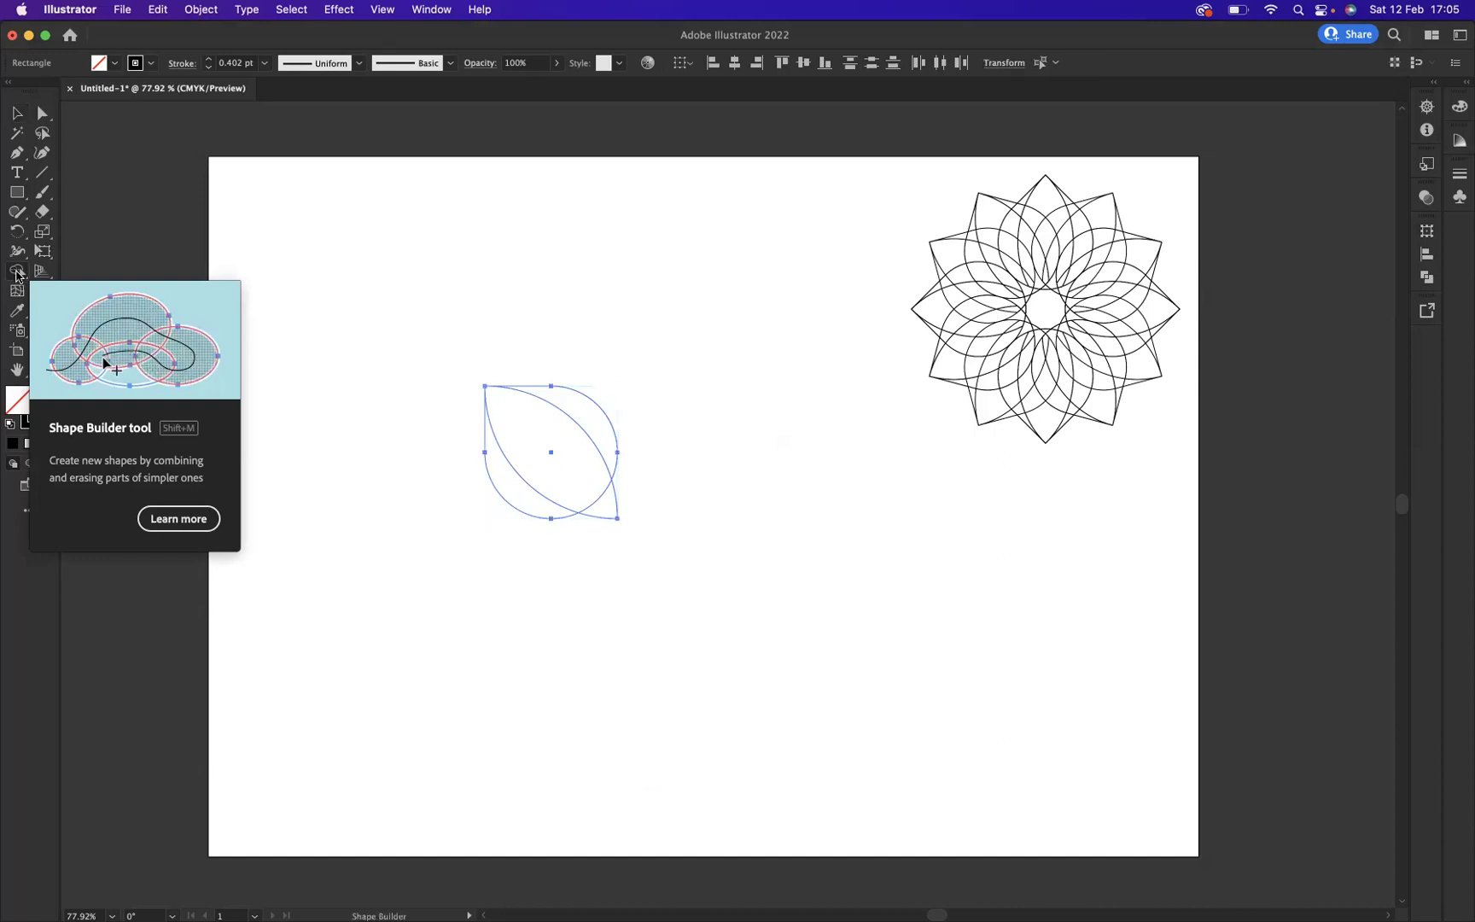
left_click(606, 510, "alt")
left_click(26, 122)
left_click(595, 382)
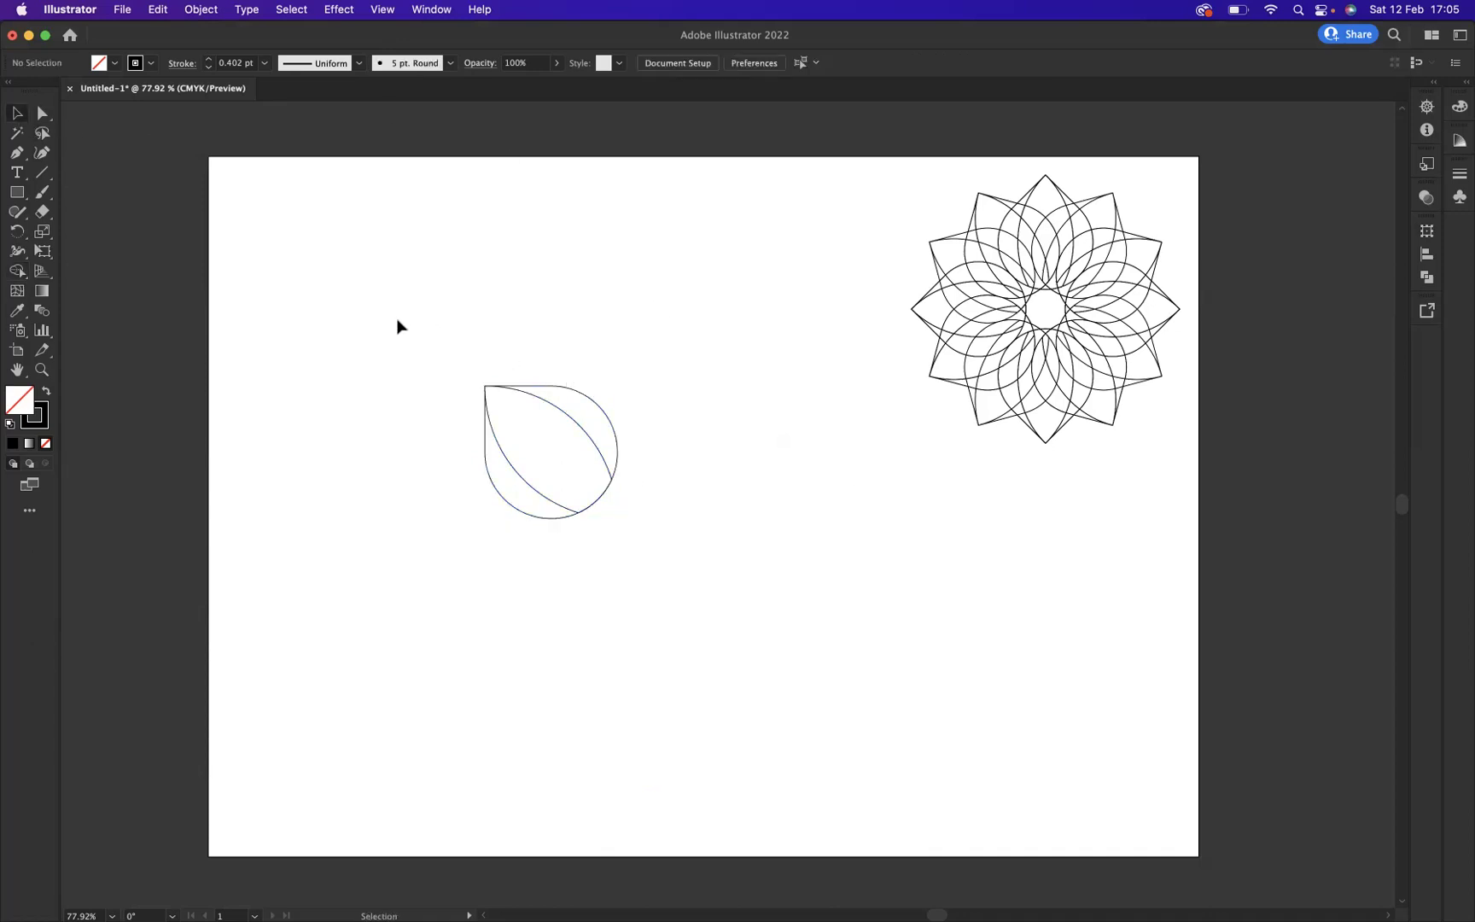
left_click_drag(397, 320, 687, 553)
mouse_move(618, 384)
left_mouse_down()
mouse_move(669, 353)
mouse_move(630, 374)
mouse_move(502, 376)
left_mouse_up()
Make a copy of the petal reflected across the vertical axis.
left_click(701, 433)
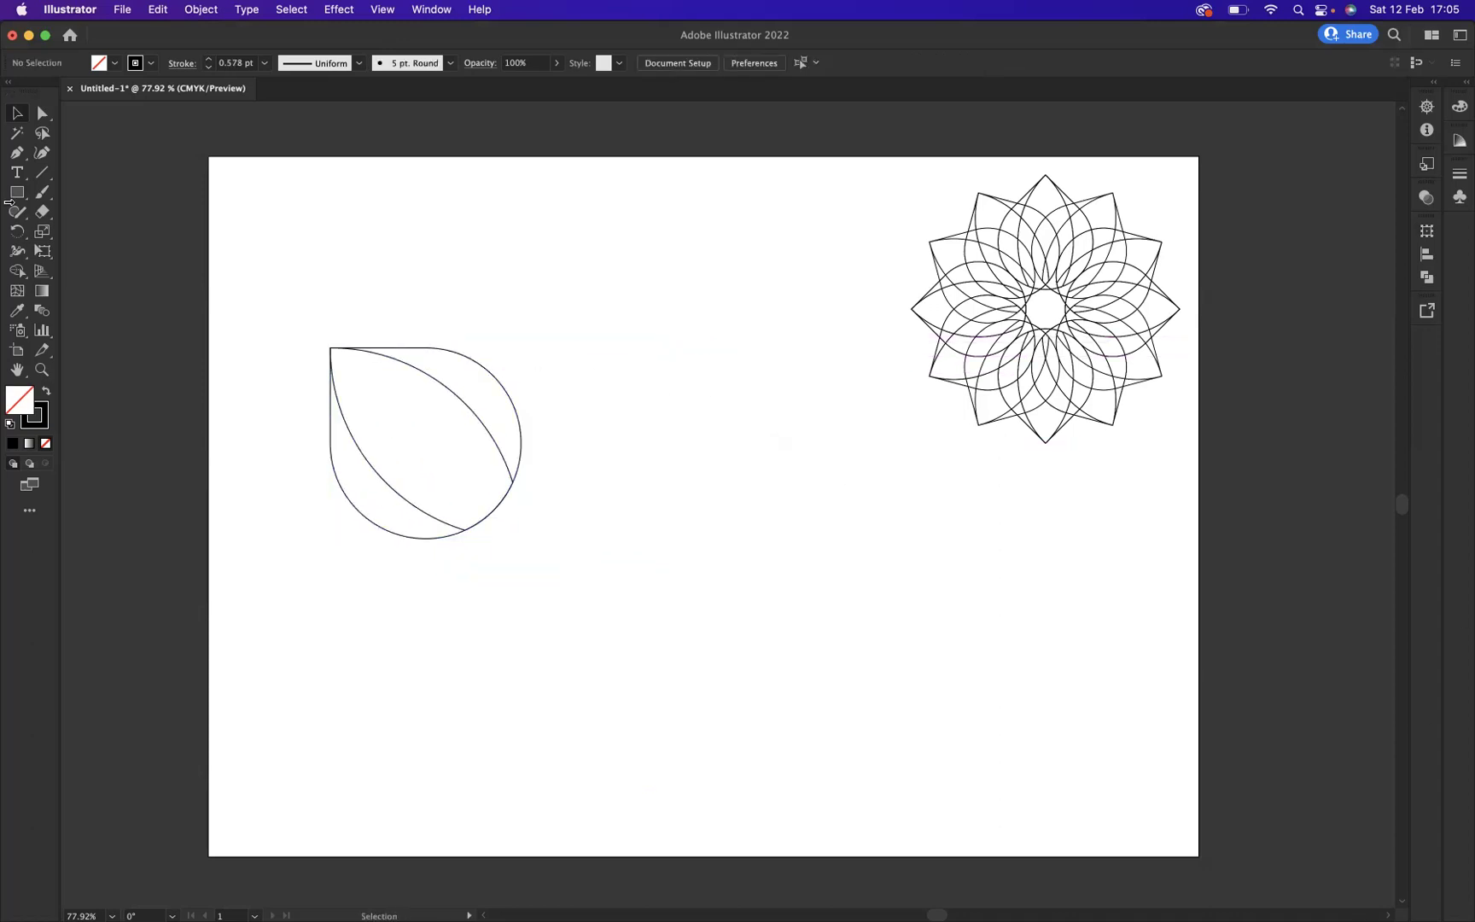
left_click_drag(331, 305, 513, 555)
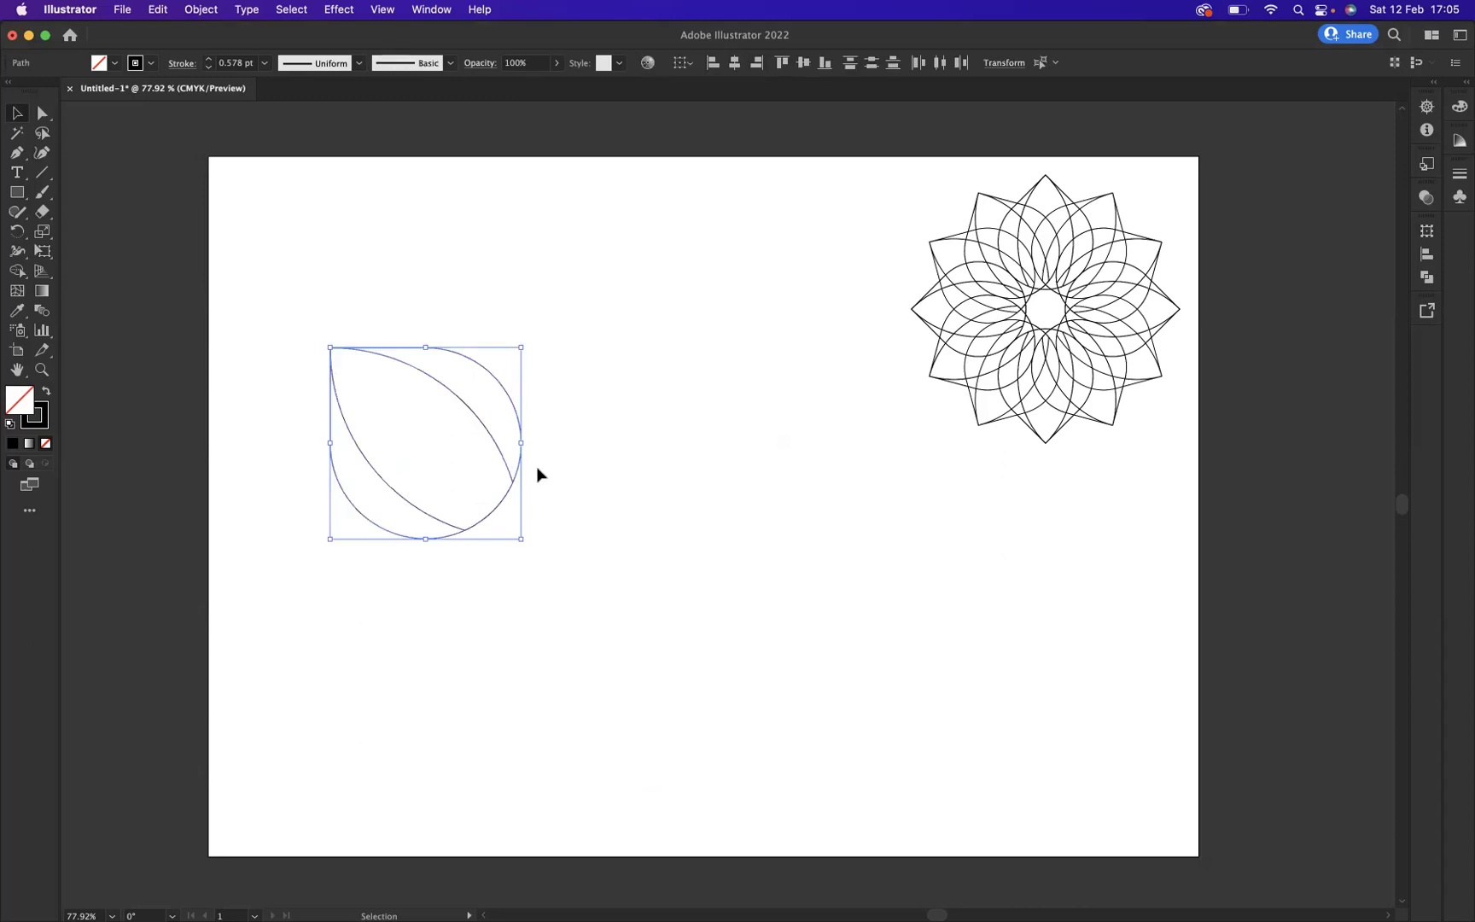
right_click(434, 419)
mouse_move(504, 683)
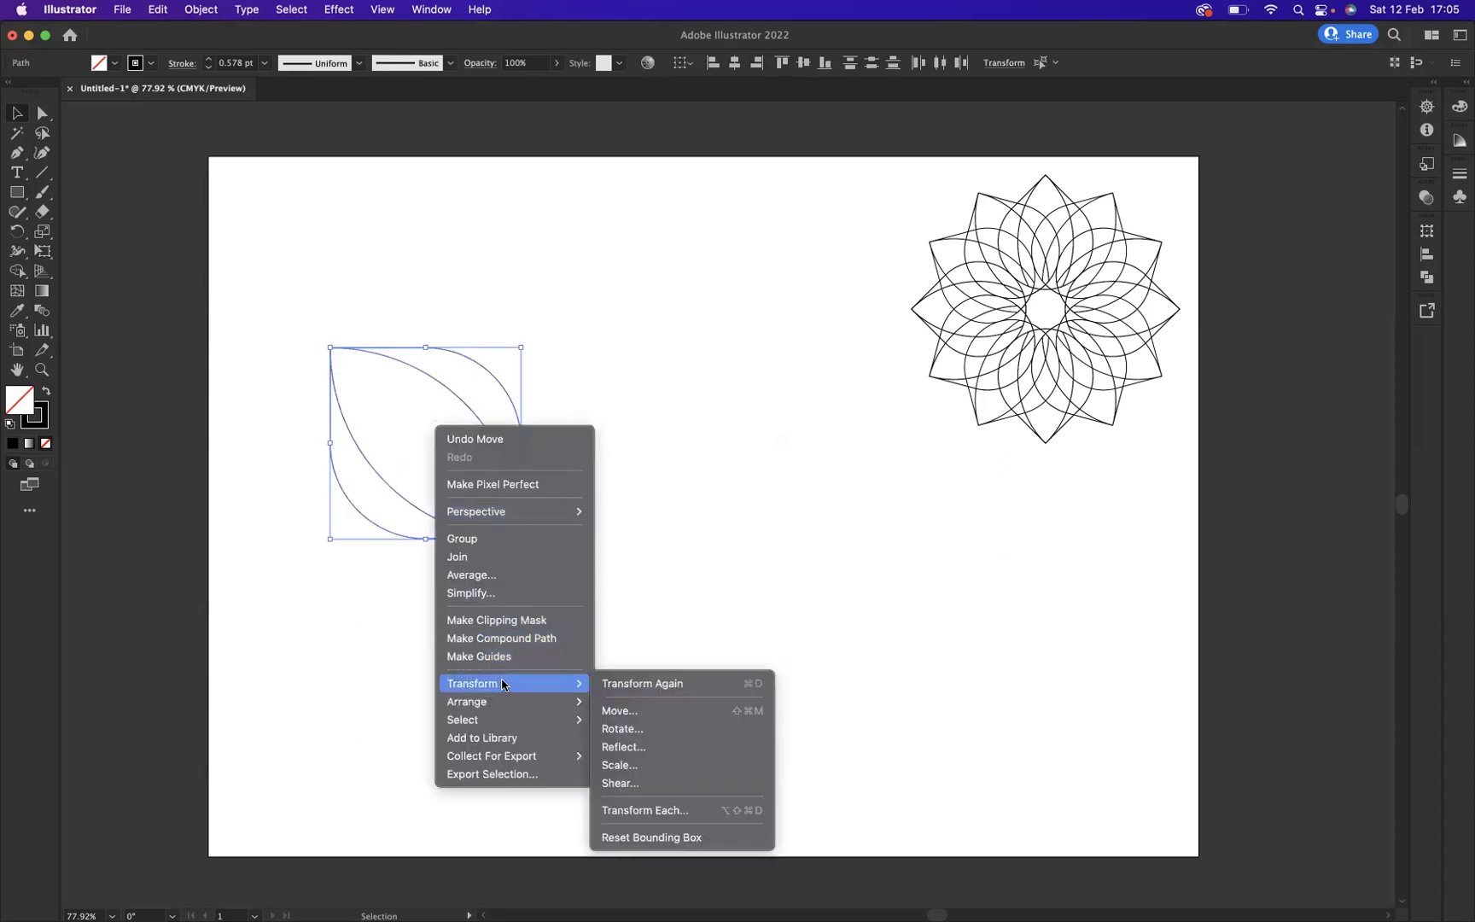
left_click(644, 749)
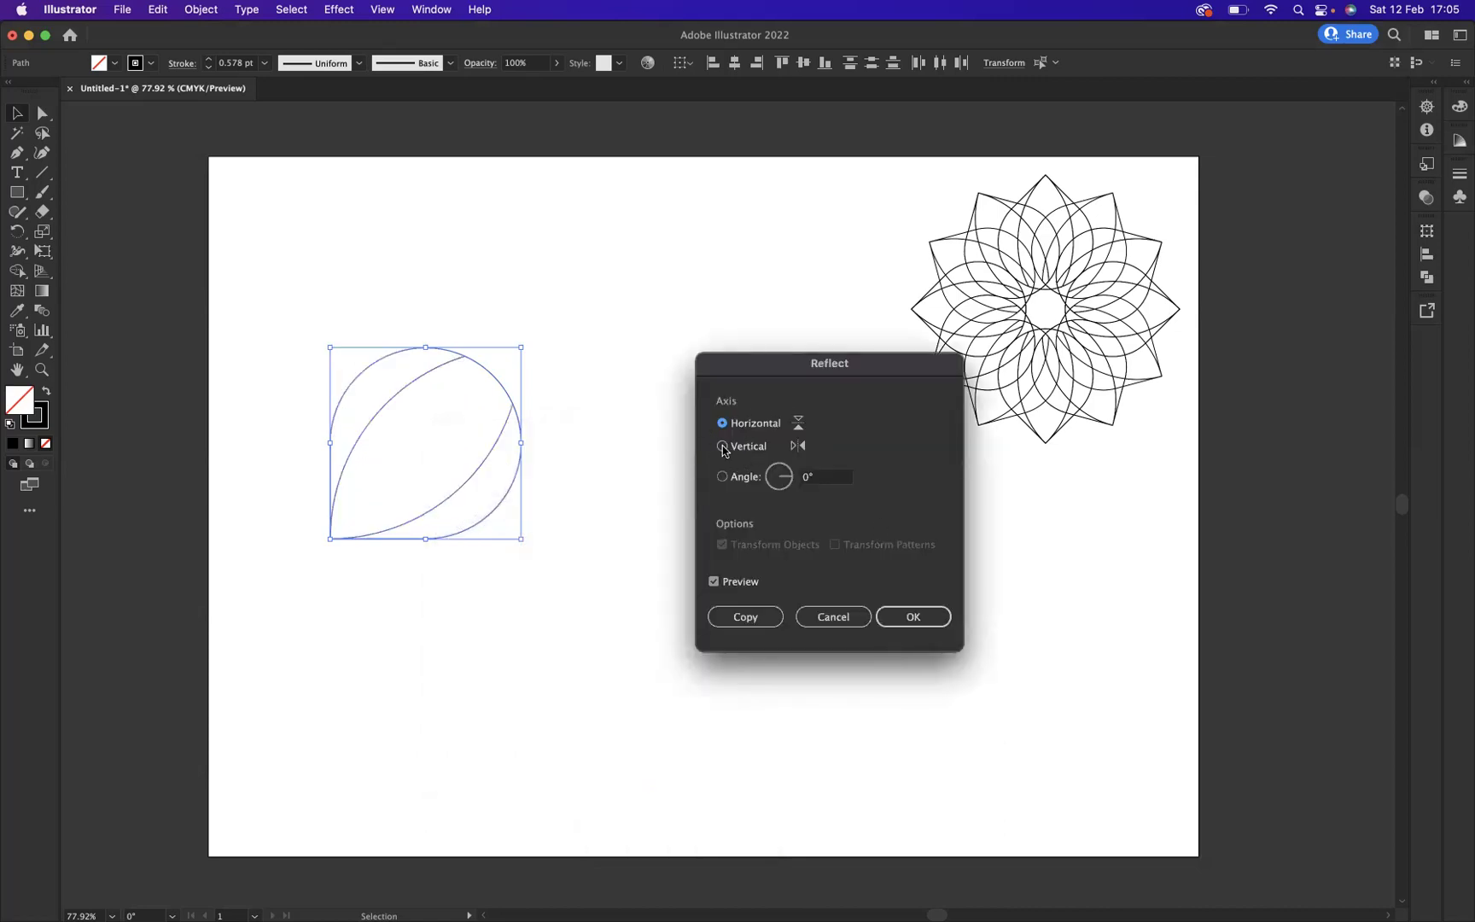
left_click(723, 446)
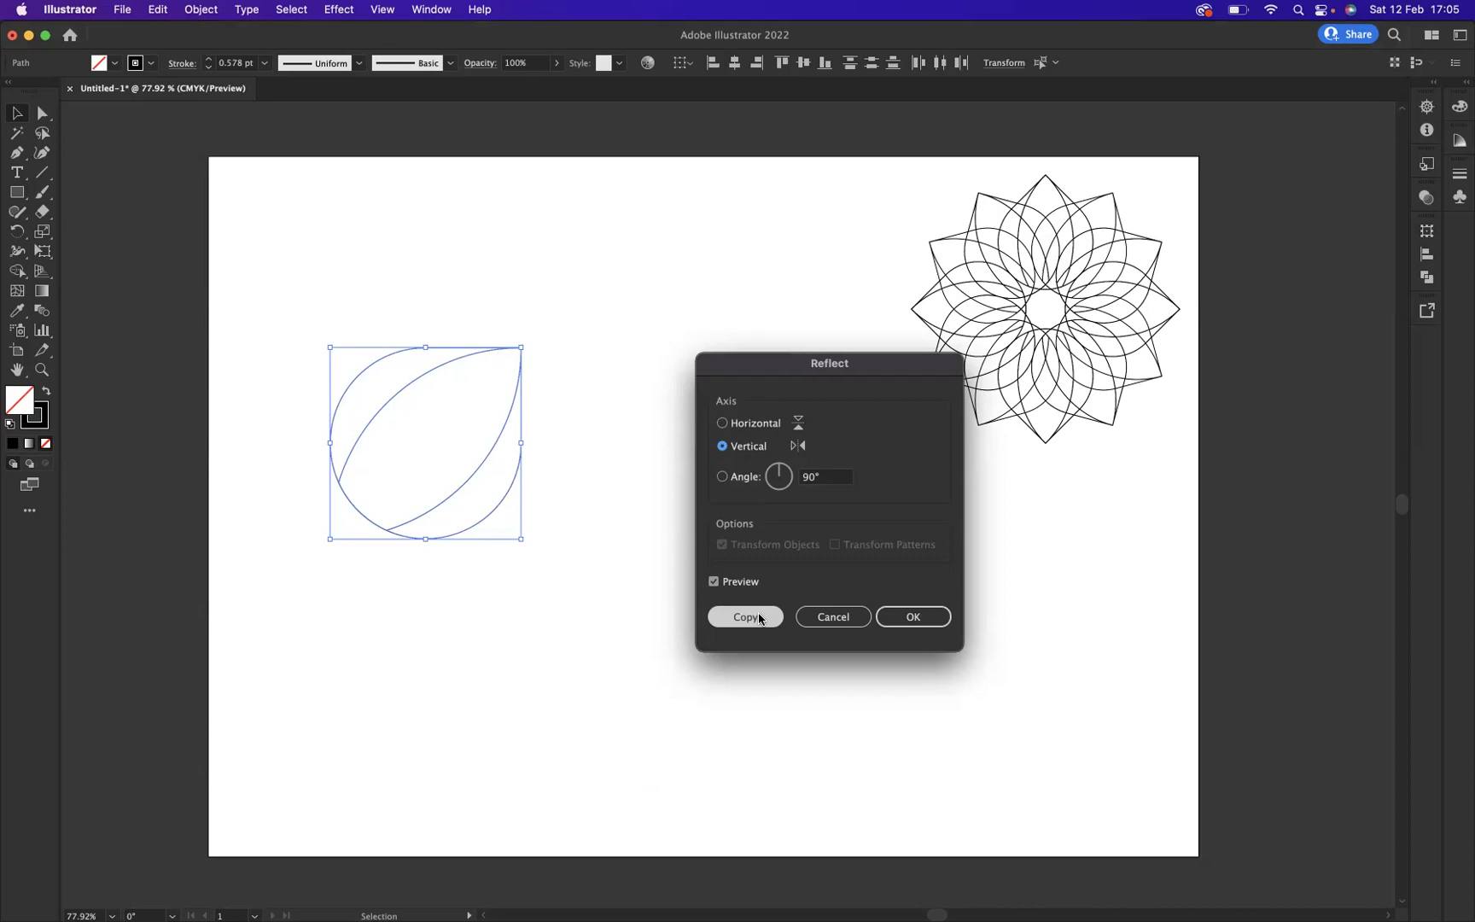
left_click(746, 616)
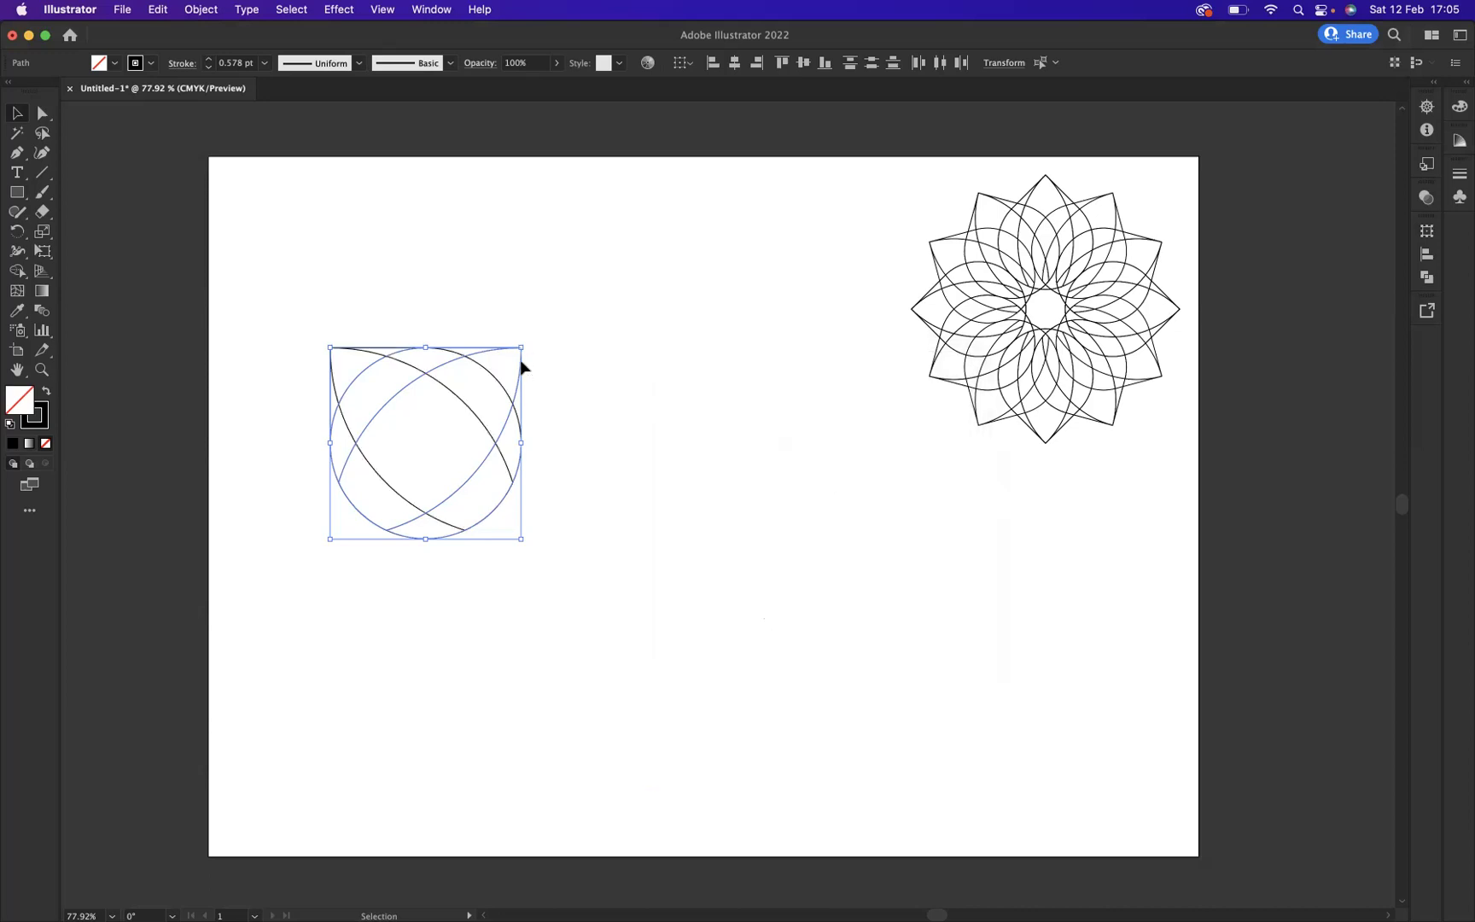
Move the mirrored petal right beside the original and select both leaves.
left_click_drag(522, 365, 714, 360)
left_click(846, 478)
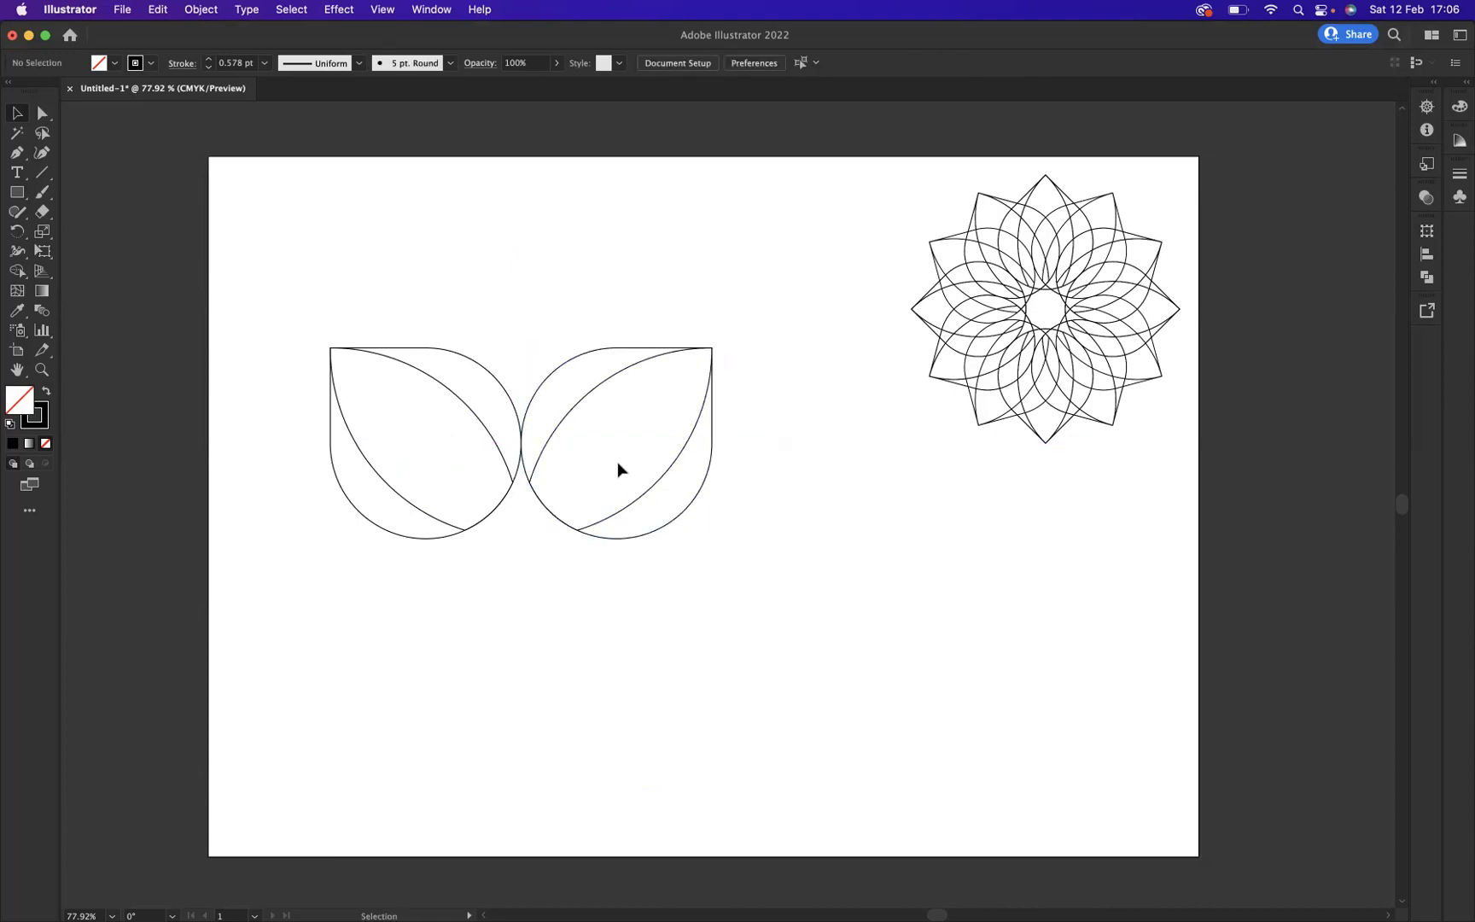
left_click_drag(274, 294, 819, 607)
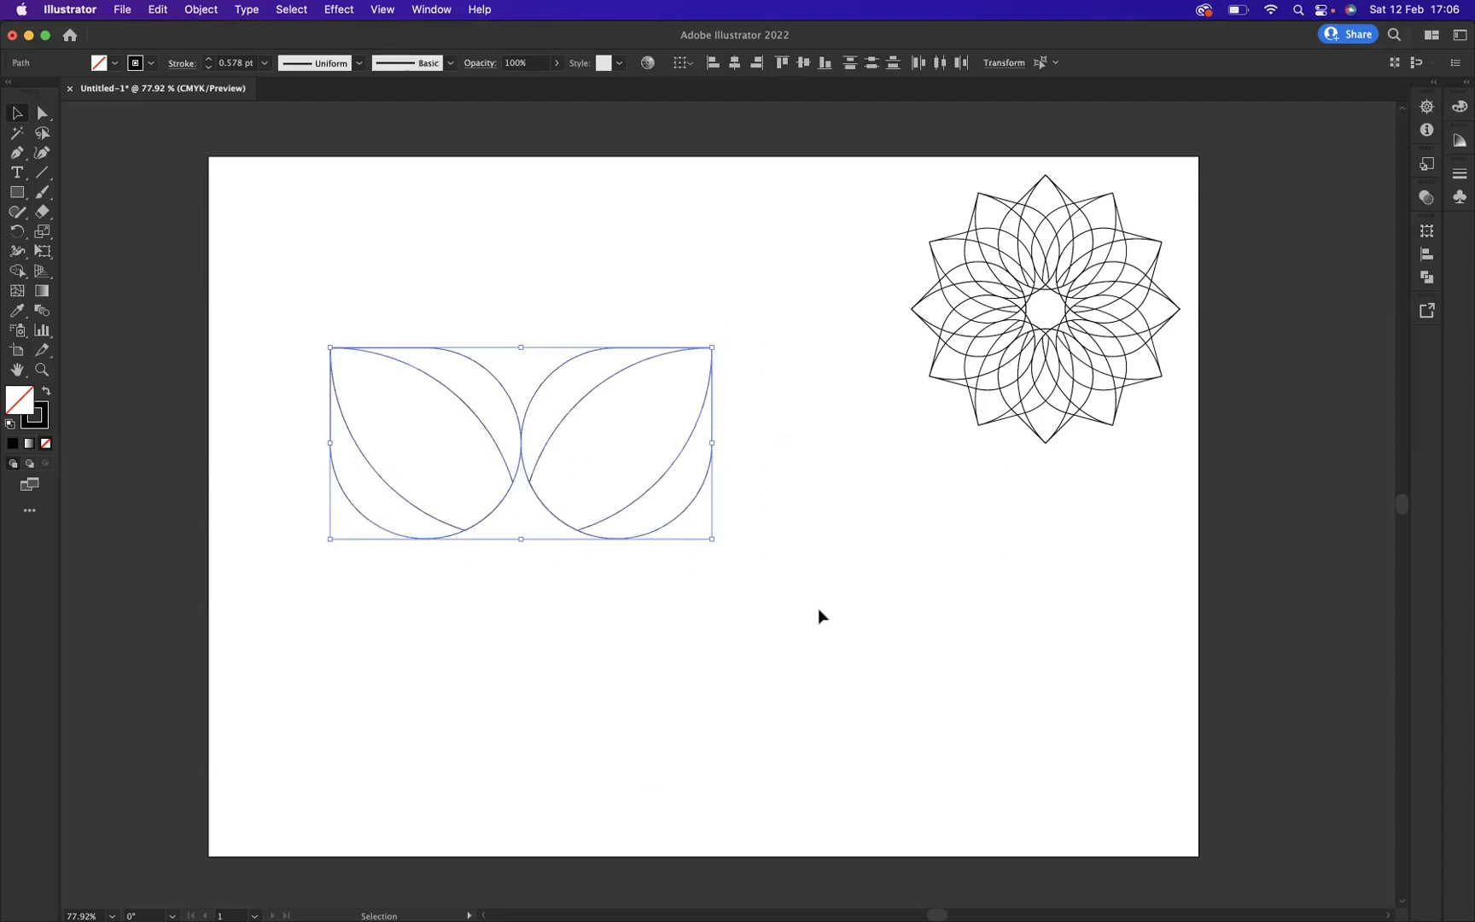
Reflect a horizontal-axis copy of the leaf pair and place it directly beneath the original.
right_click(523, 442)
mouse_move(579, 702)
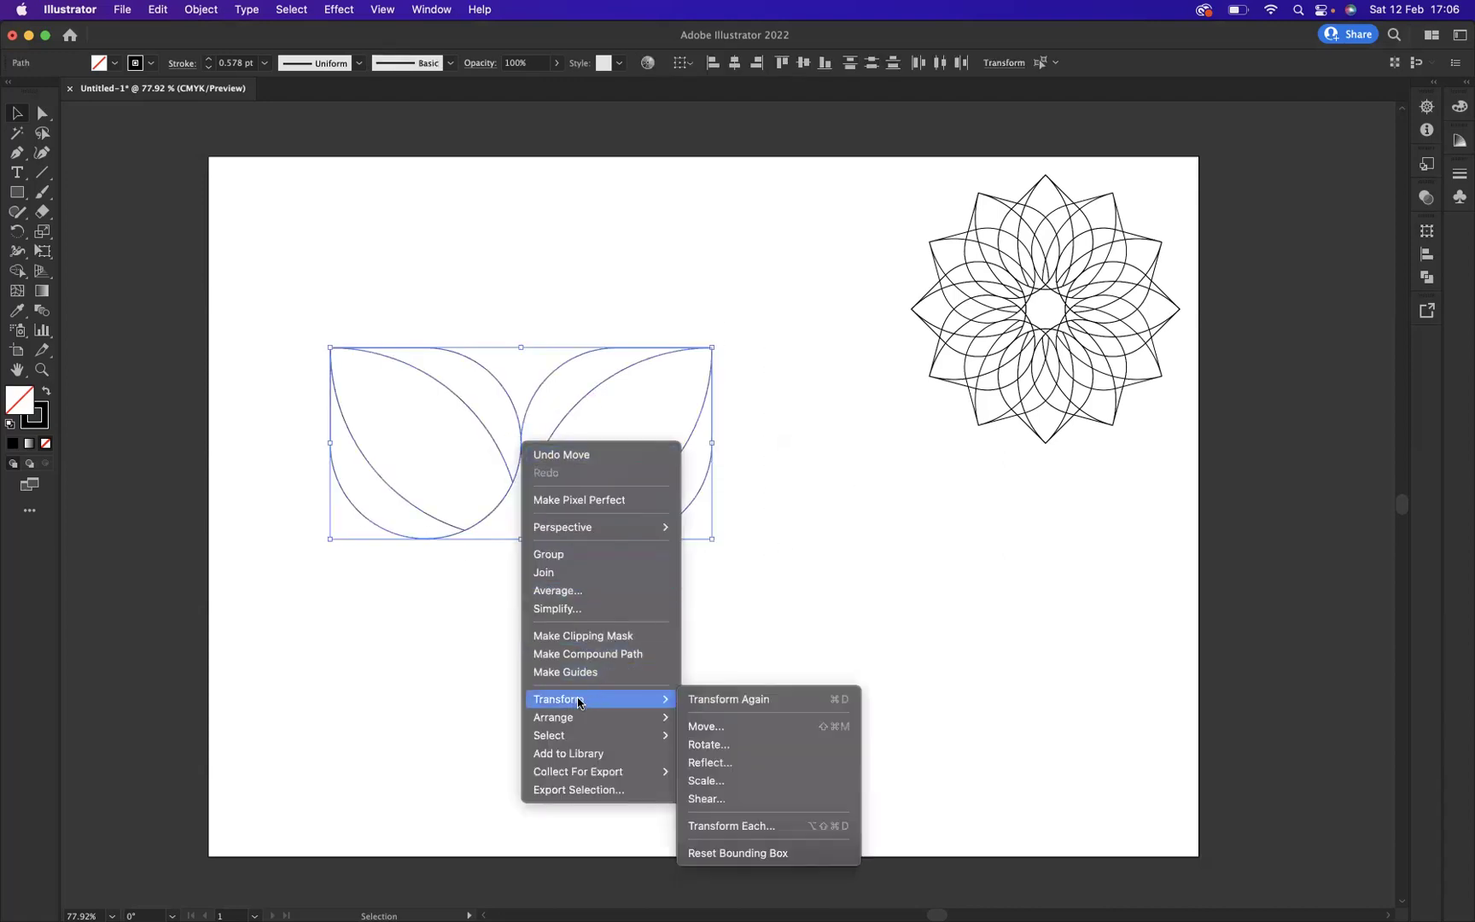
left_click(731, 767)
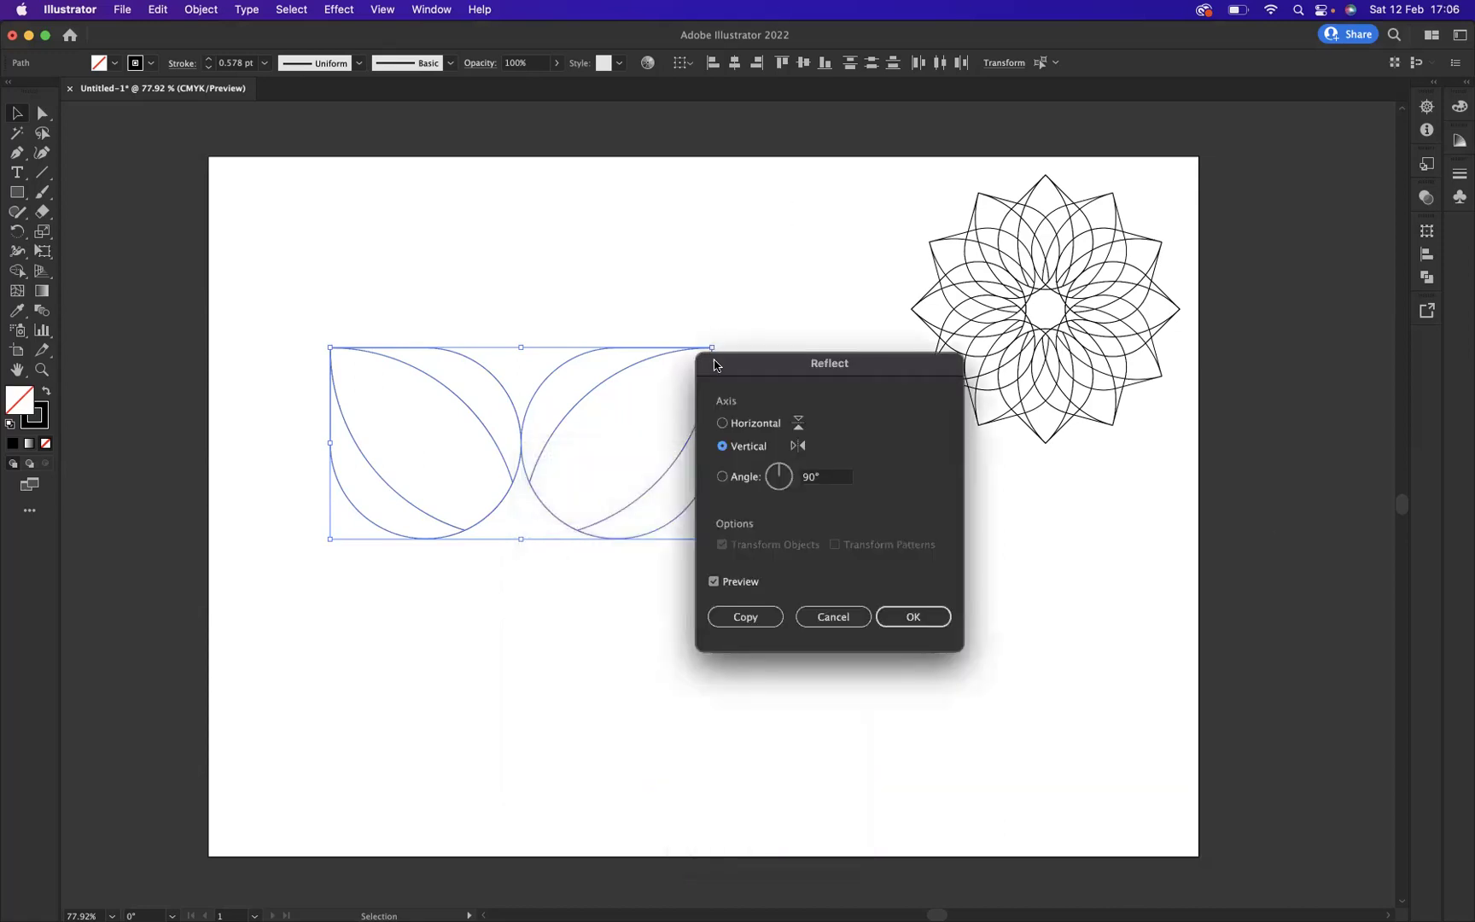
left_click(722, 425)
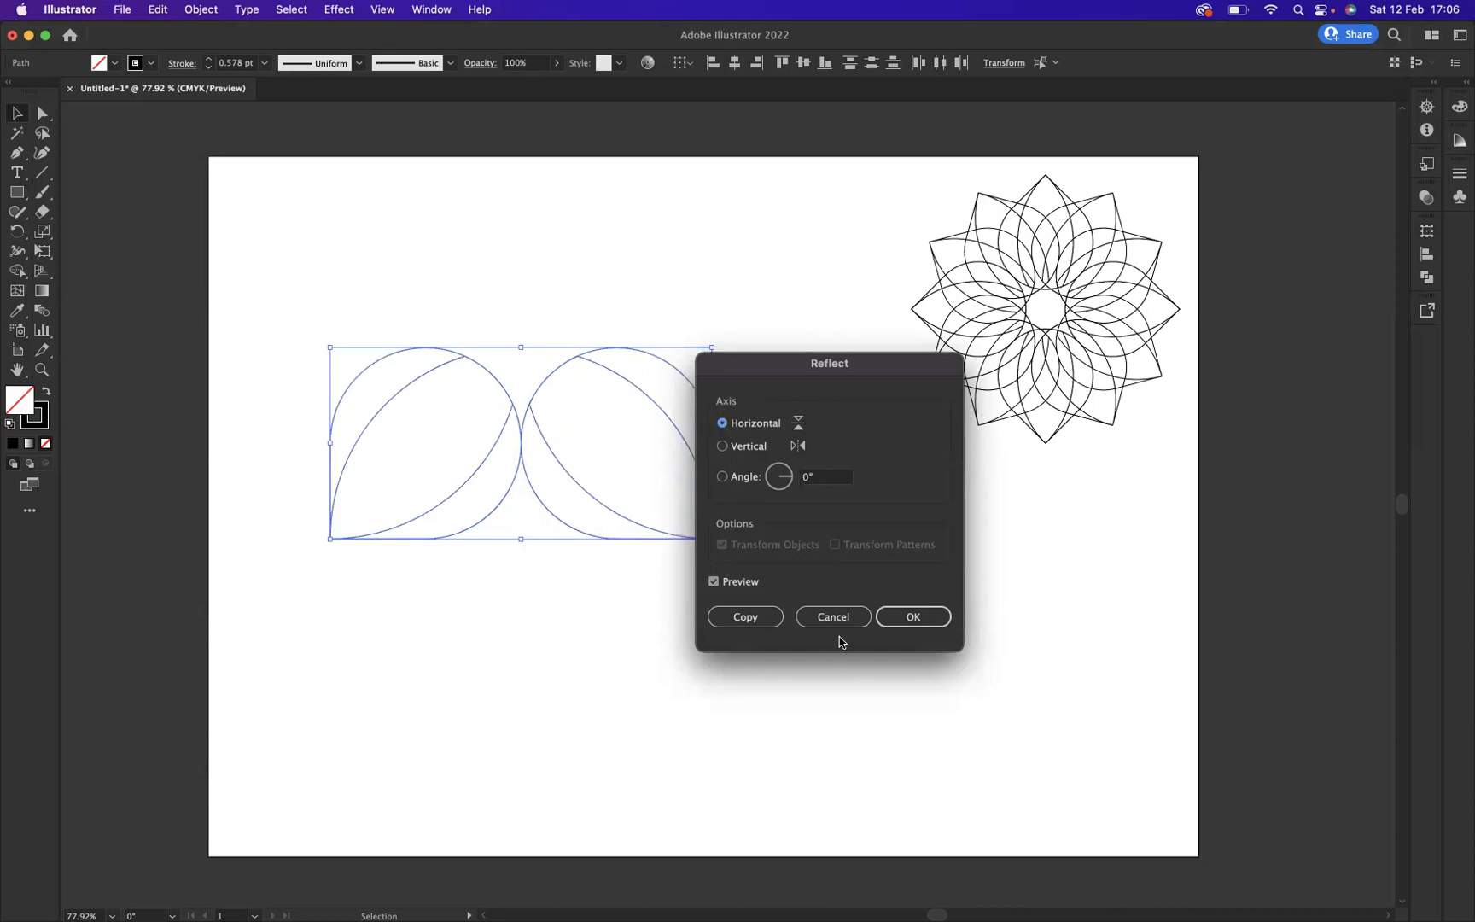
left_click(759, 618)
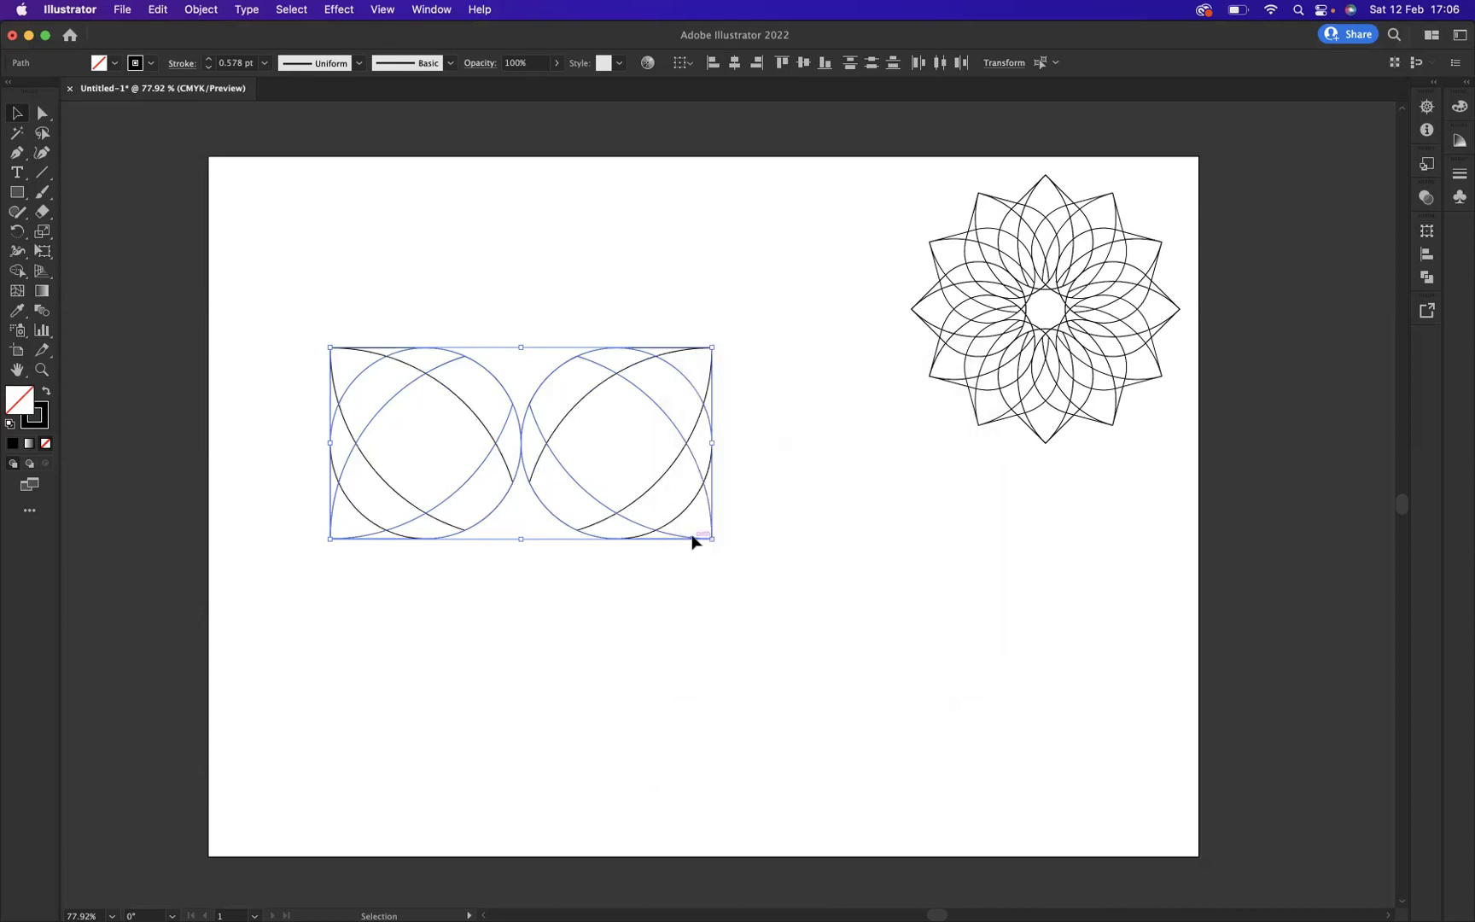
left_click_drag(693, 541, 699, 734)
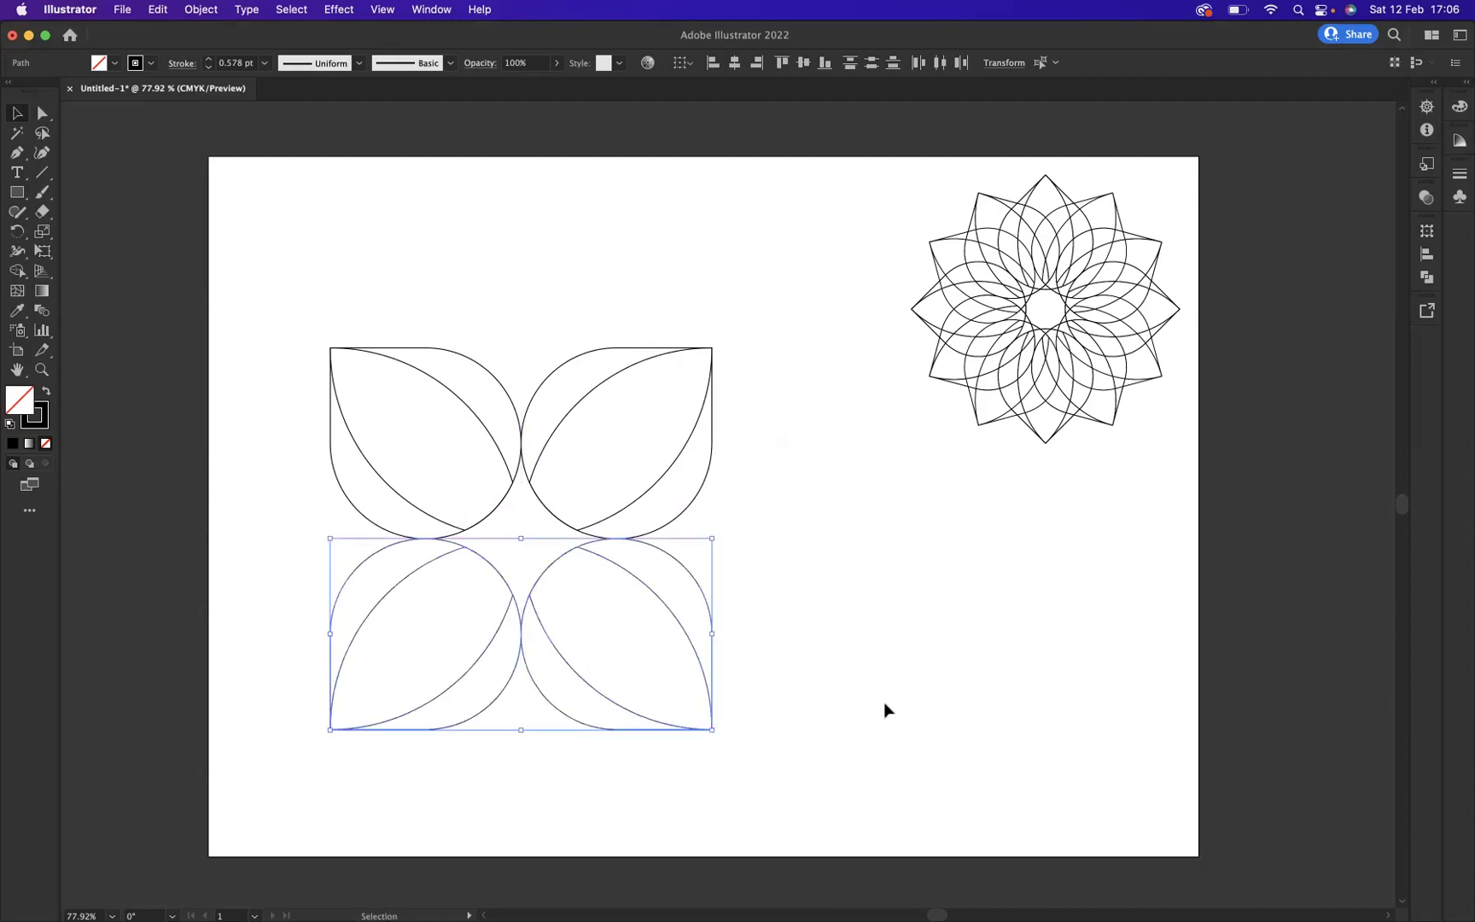
Rotate all four leaves 45° into a cross-shaped flower and nudge it slightly up-right.
left_click(884, 702)
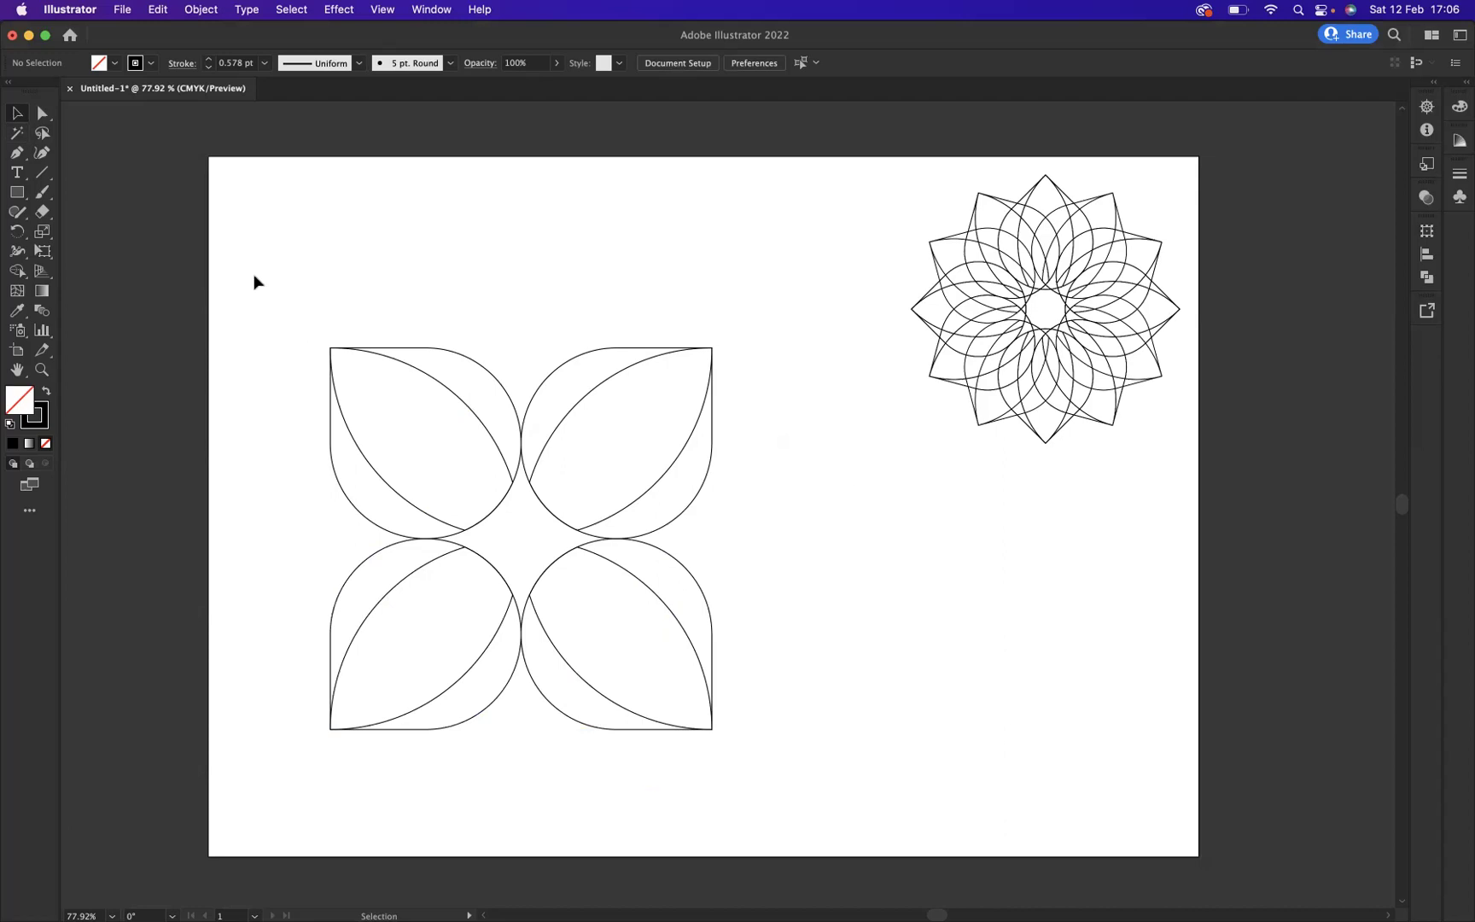
left_click_drag(254, 276, 767, 818)
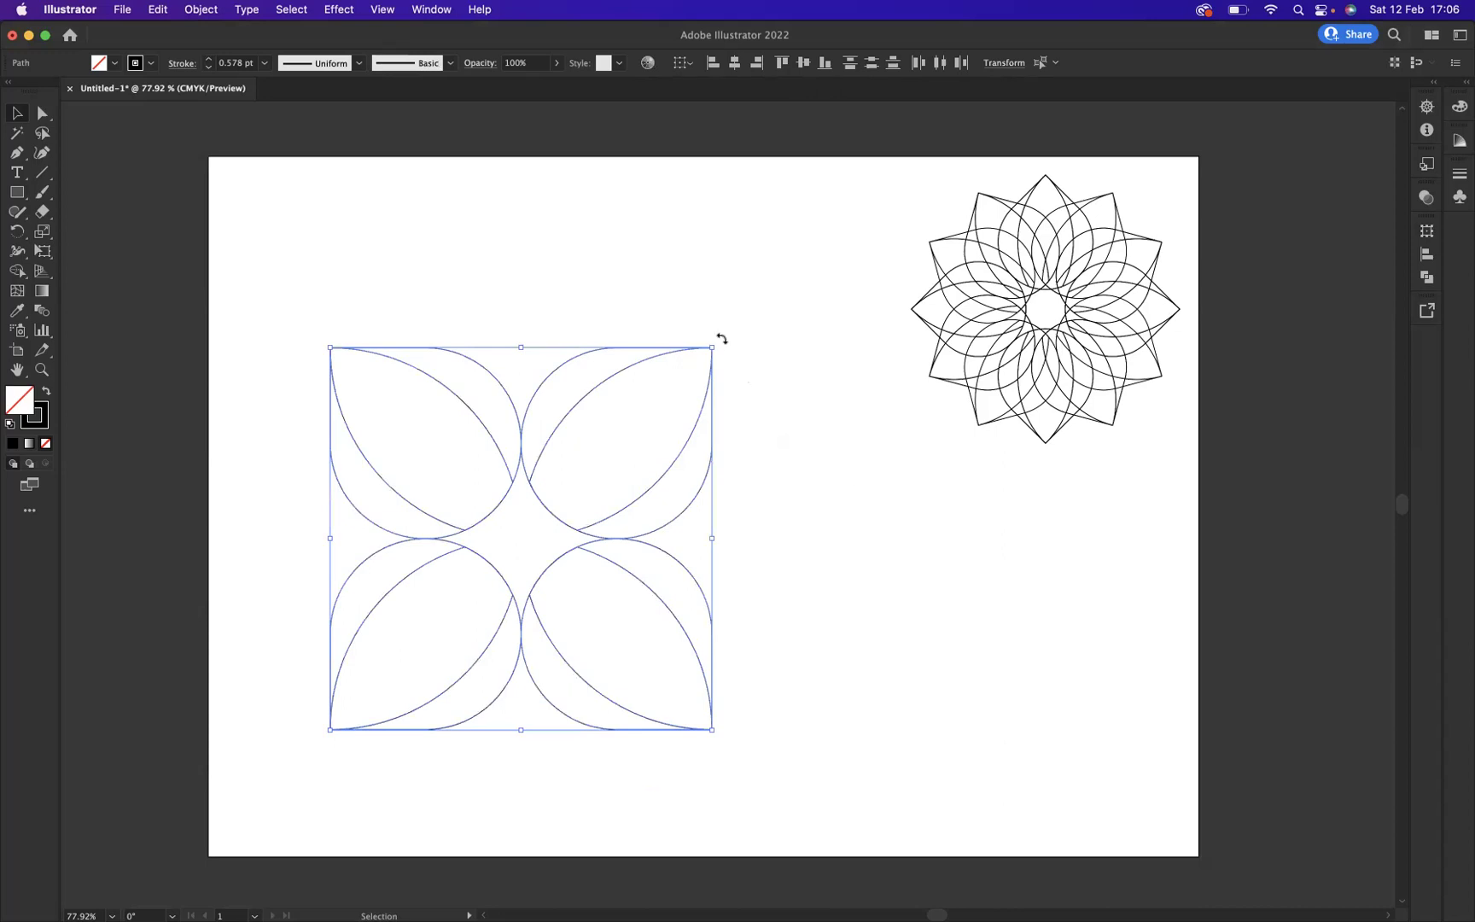
left_click_drag(719, 337, 841, 492)
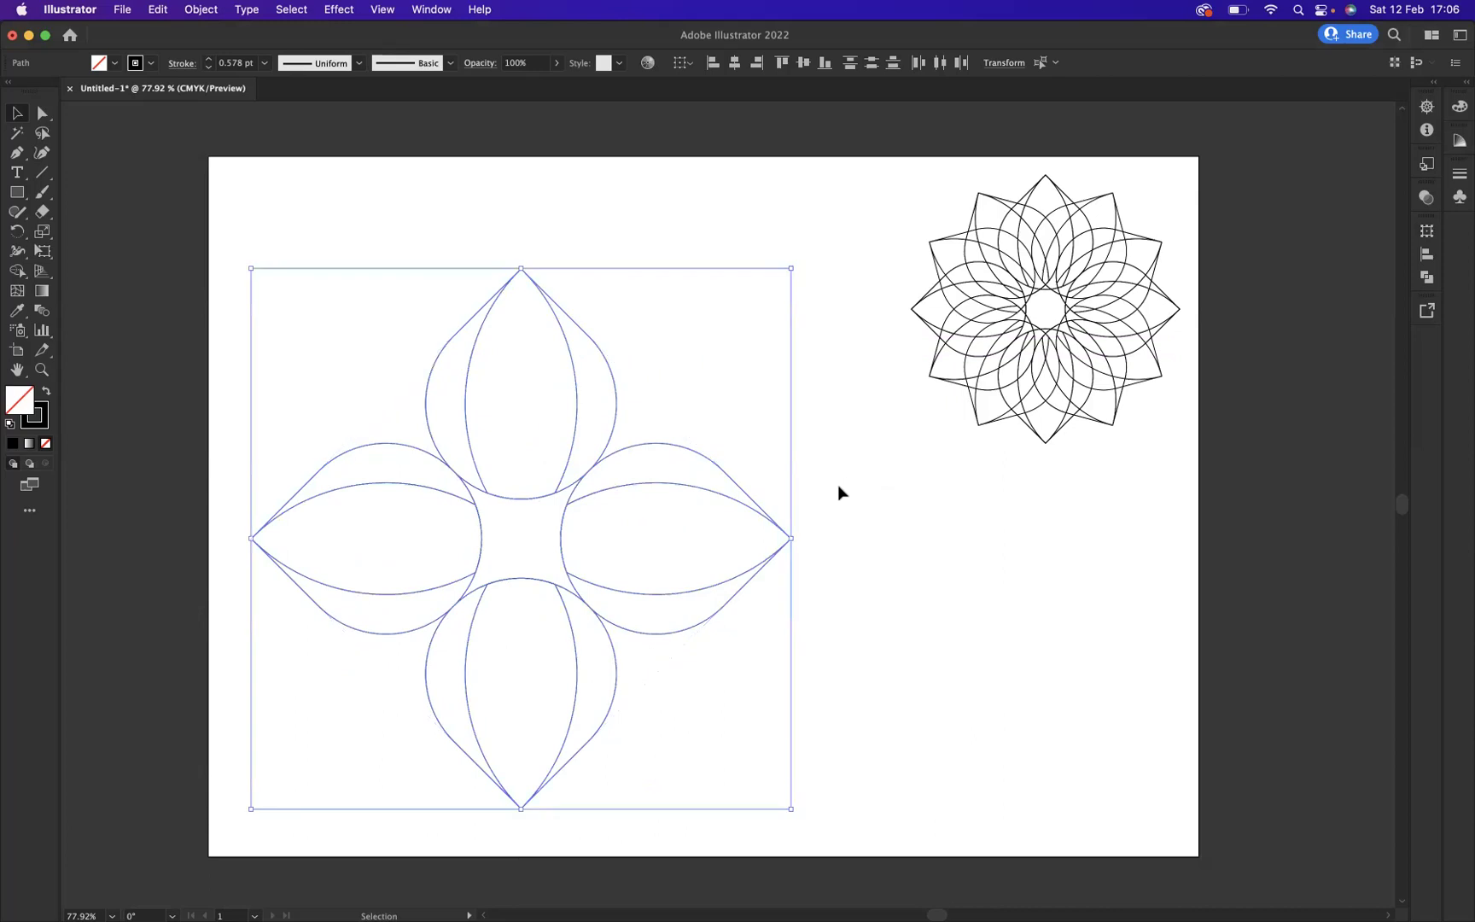
left_click_drag(552, 500, 566, 461)
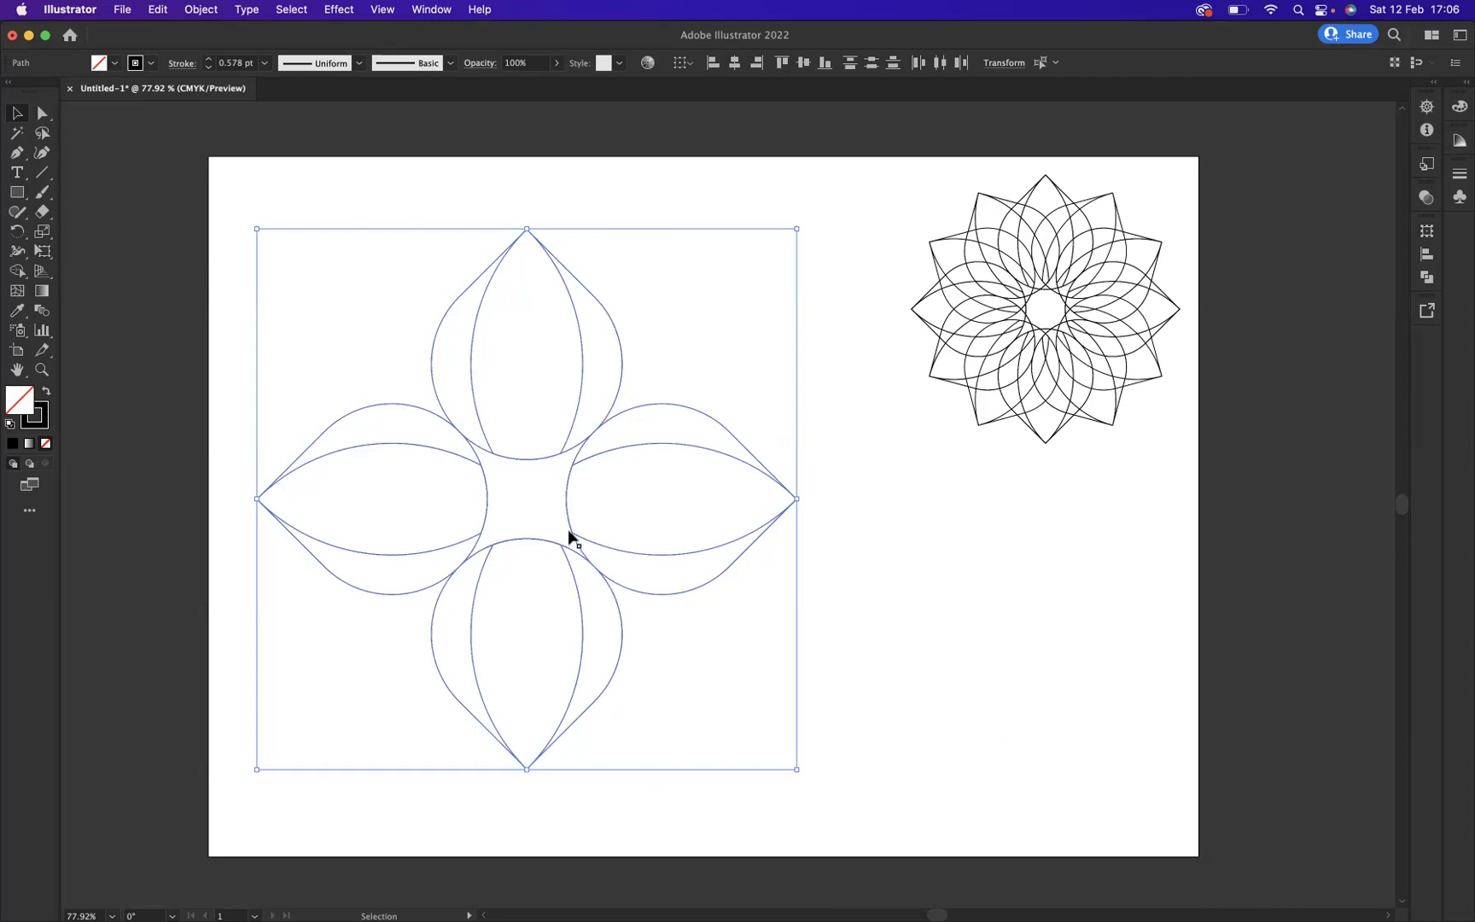
Add a copy of the four-petal flower rotated 30° through the Rotate dialog.
right_click(543, 493)
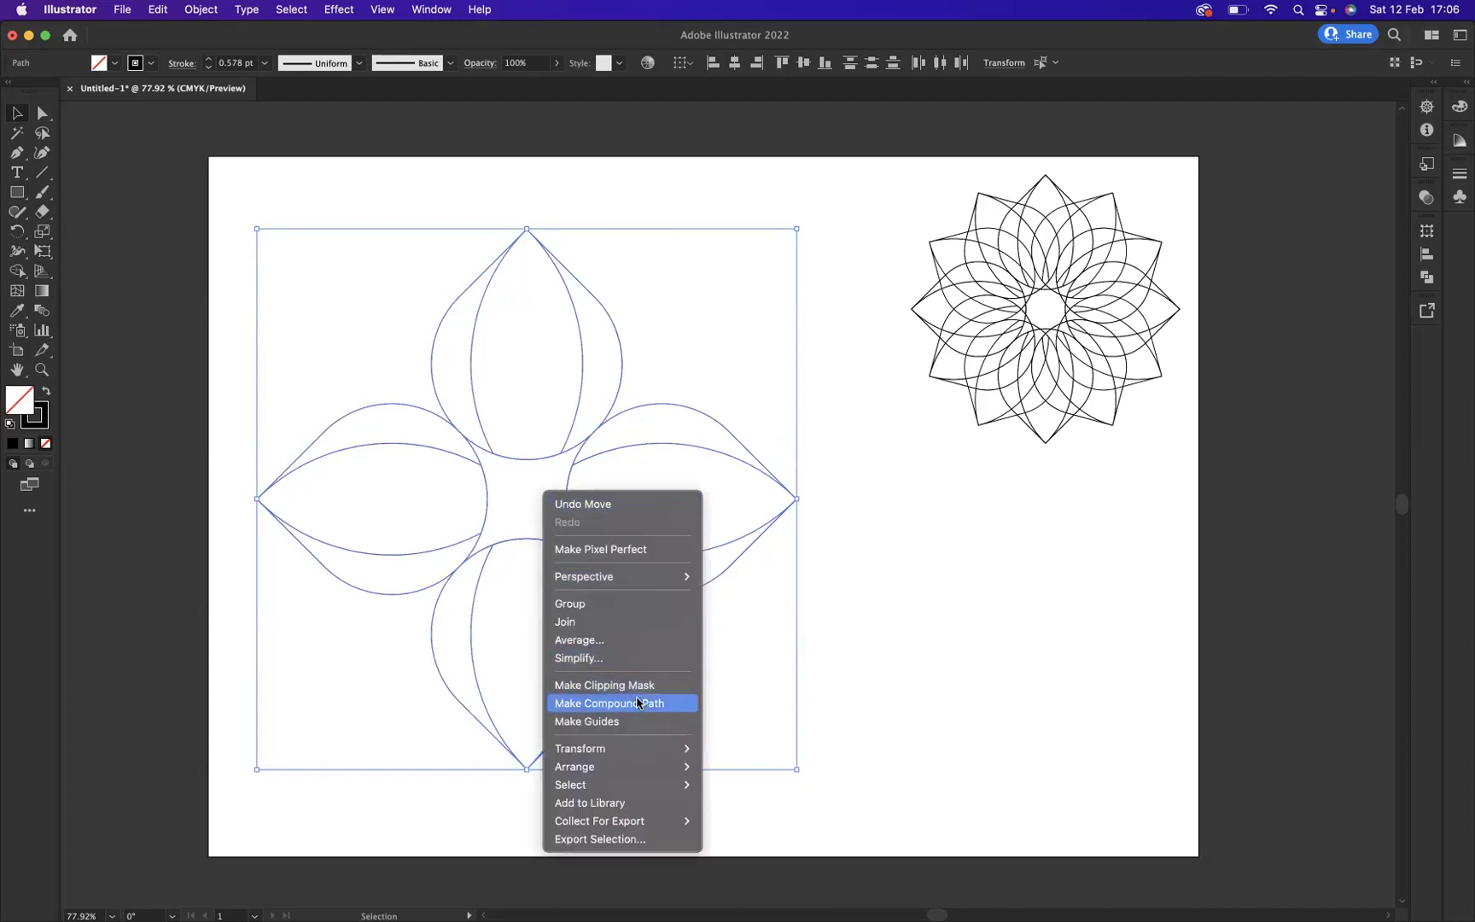
mouse_move(624, 758)
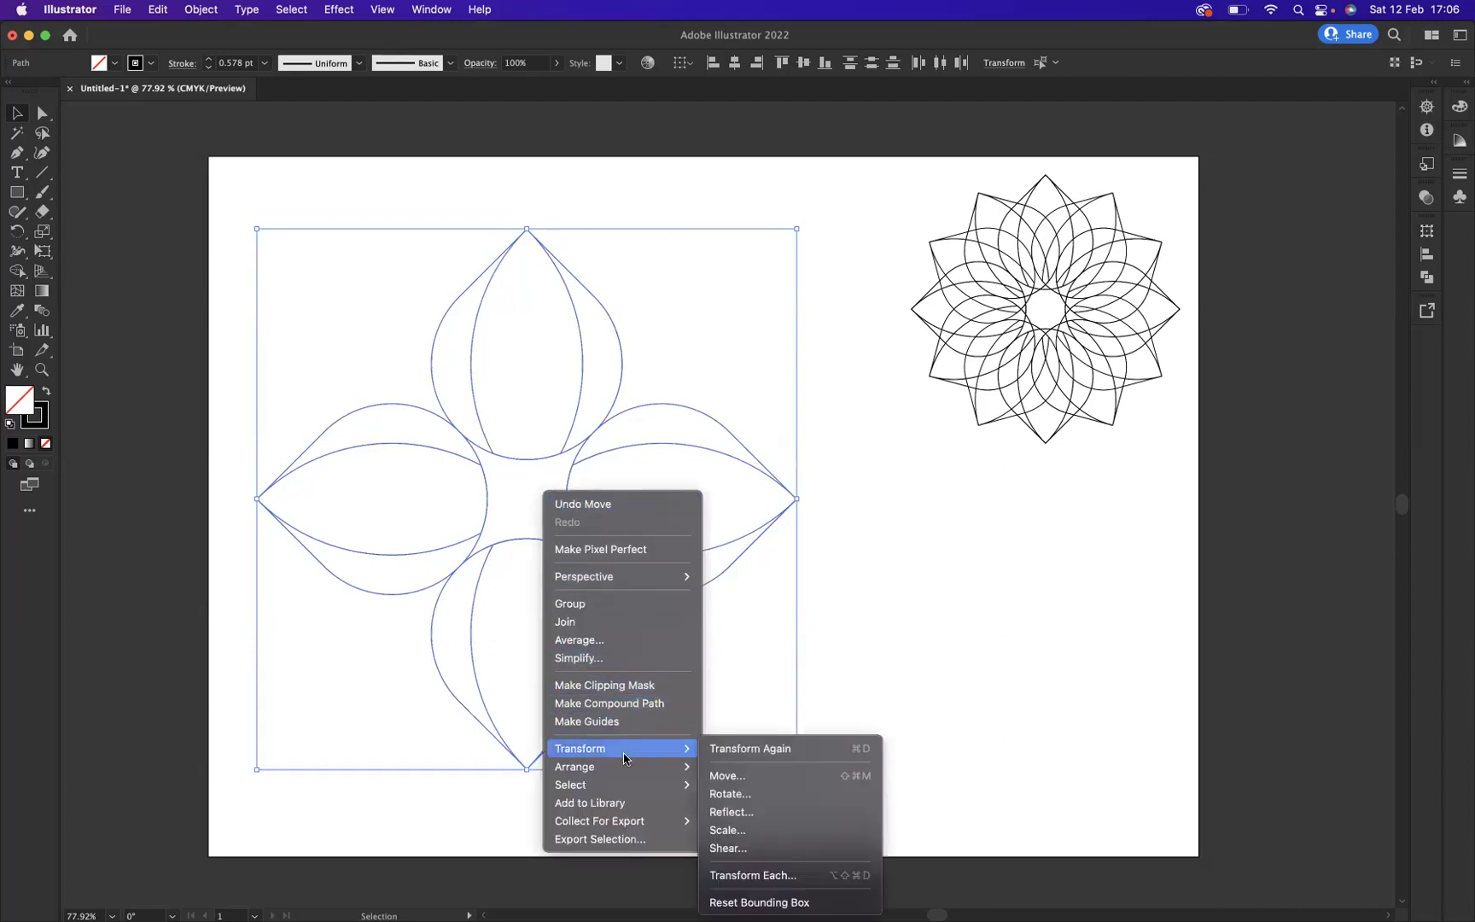
left_click(732, 795)
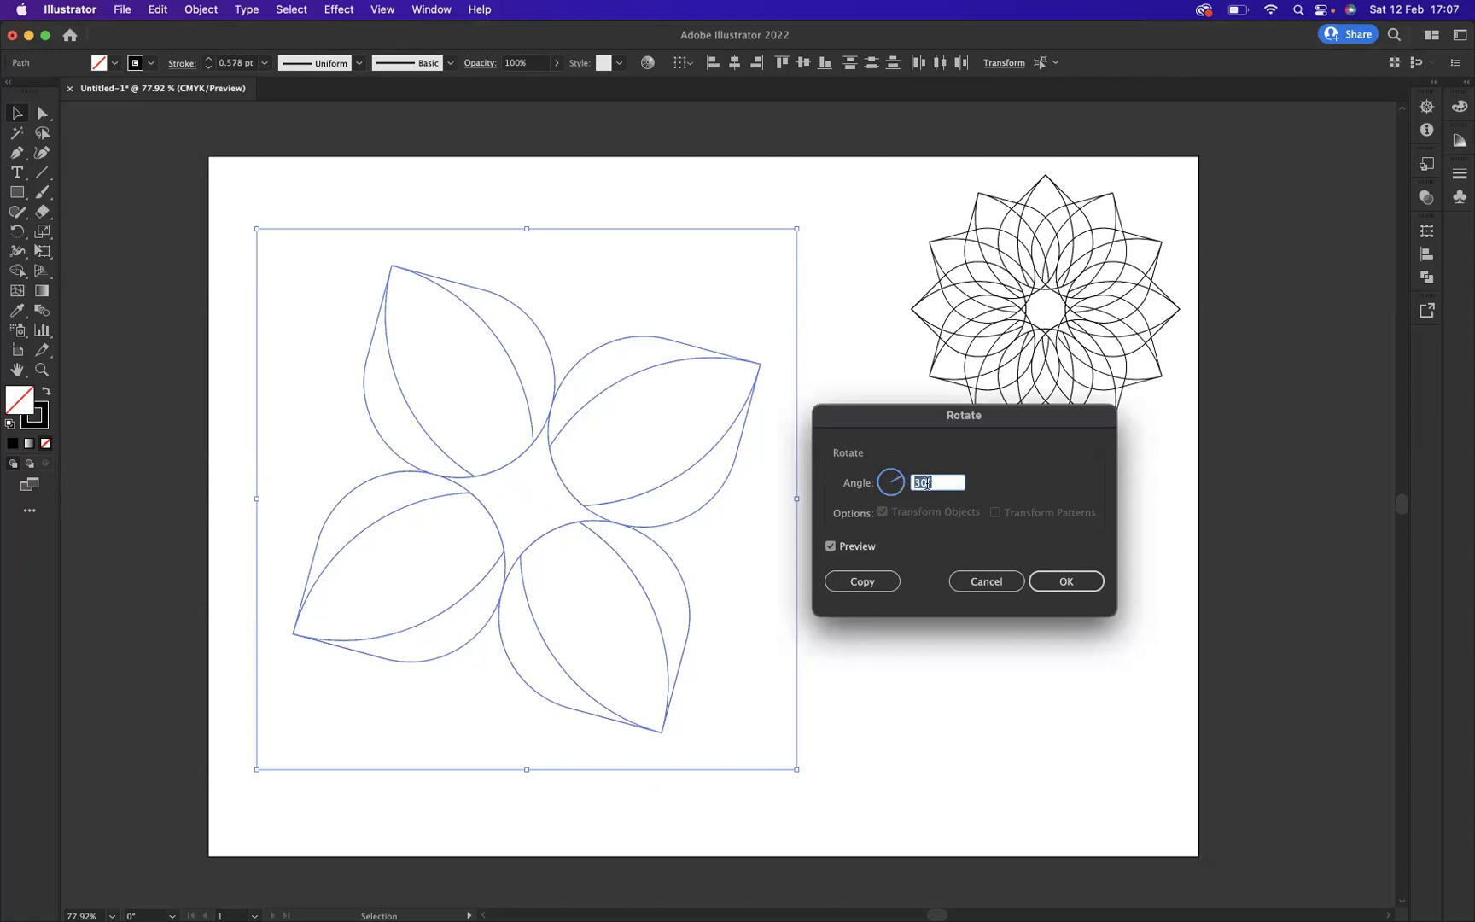
left_click(1059, 586)
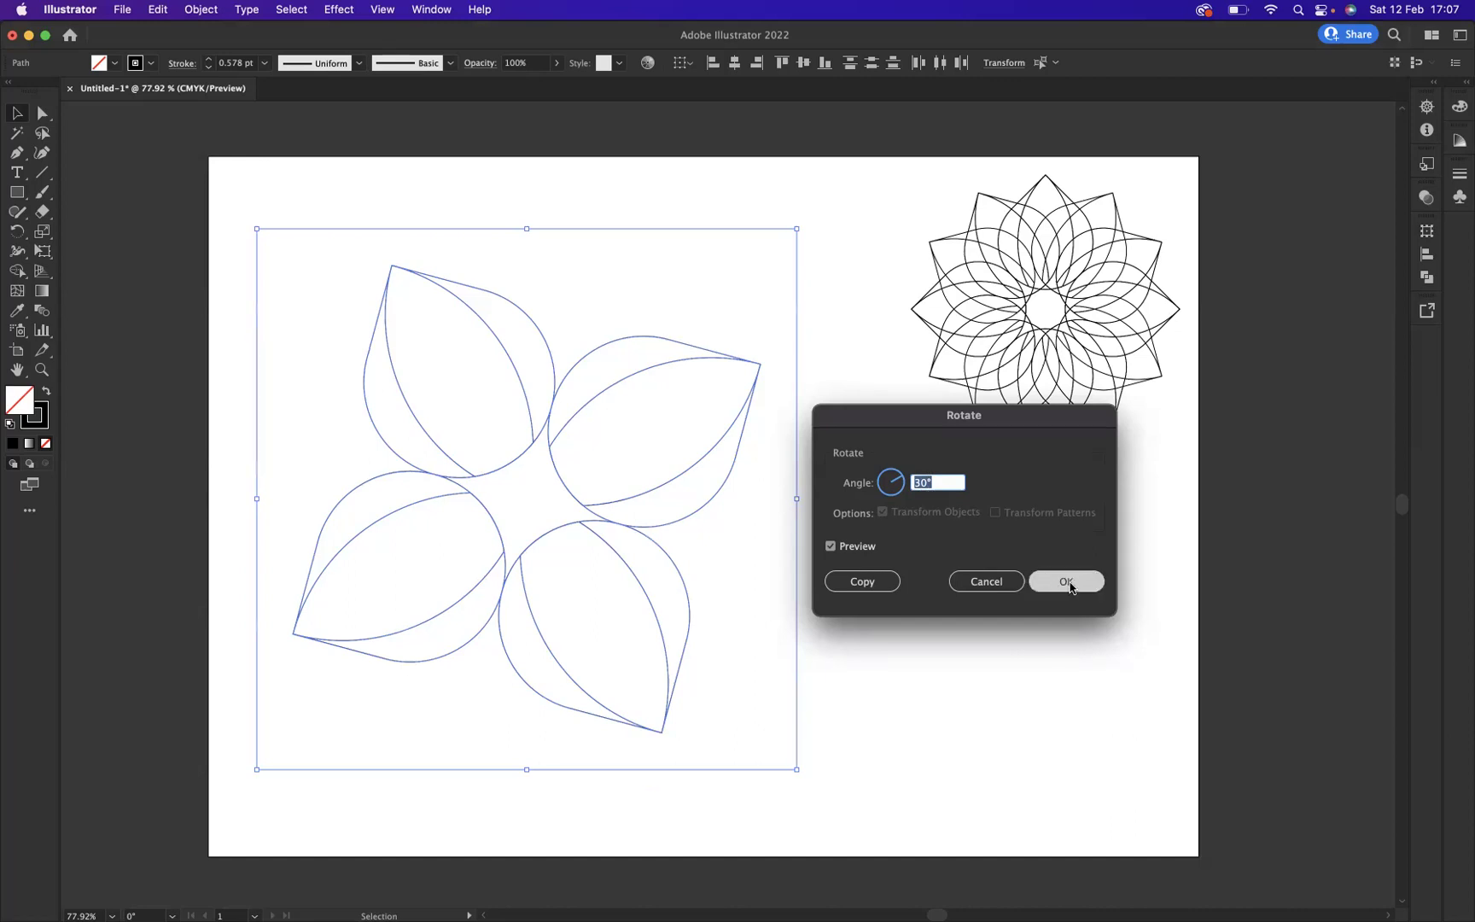
left_click(863, 582)
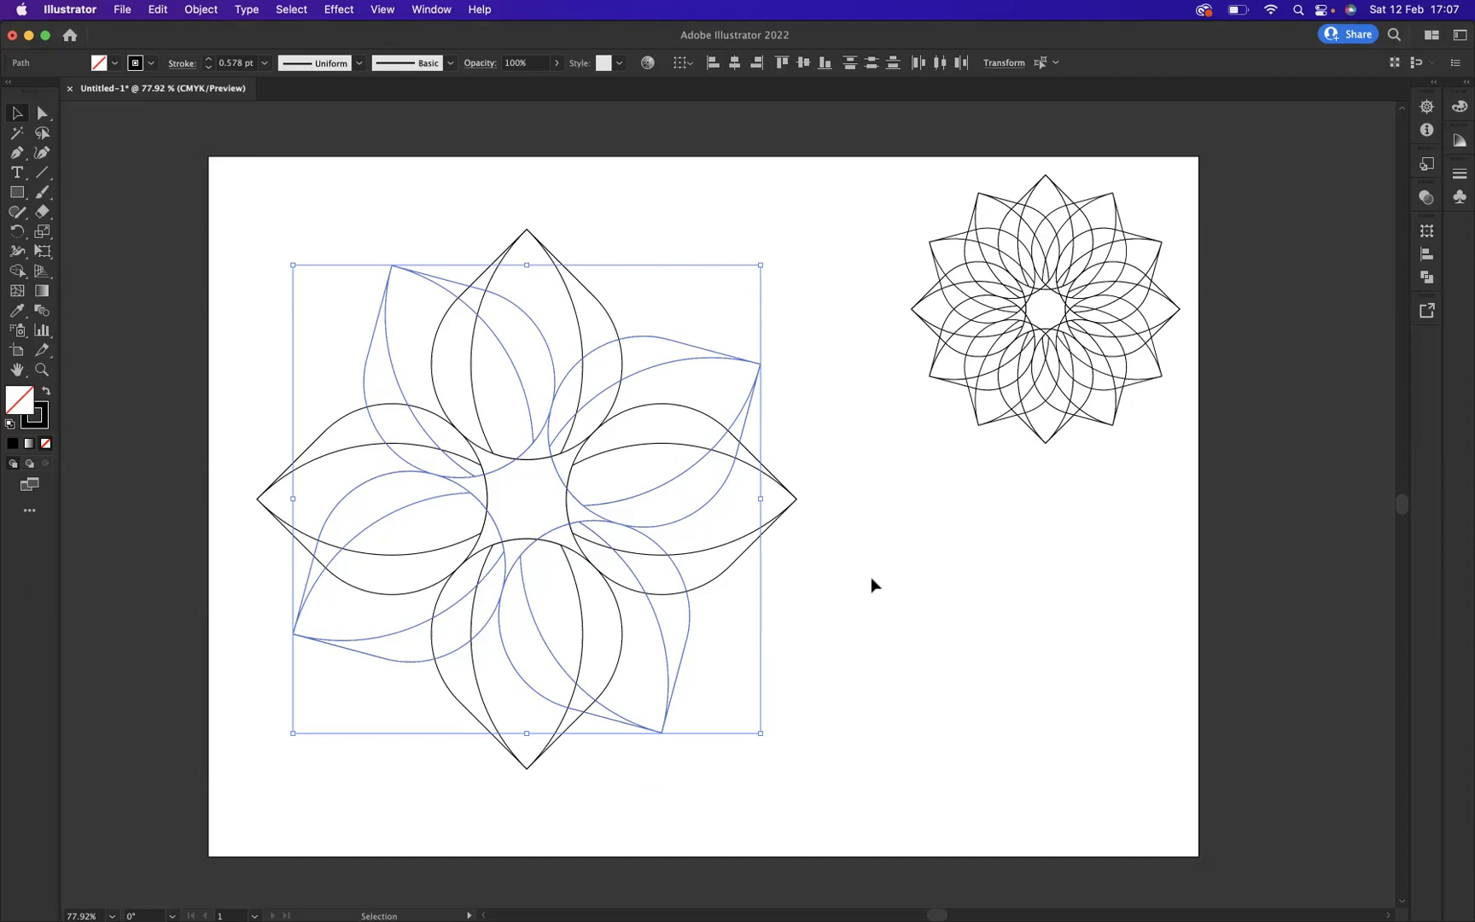
Repeat the 30° rotated copy with Cmd+D to complete the 12-point flower.
key("a")
key("super+d")
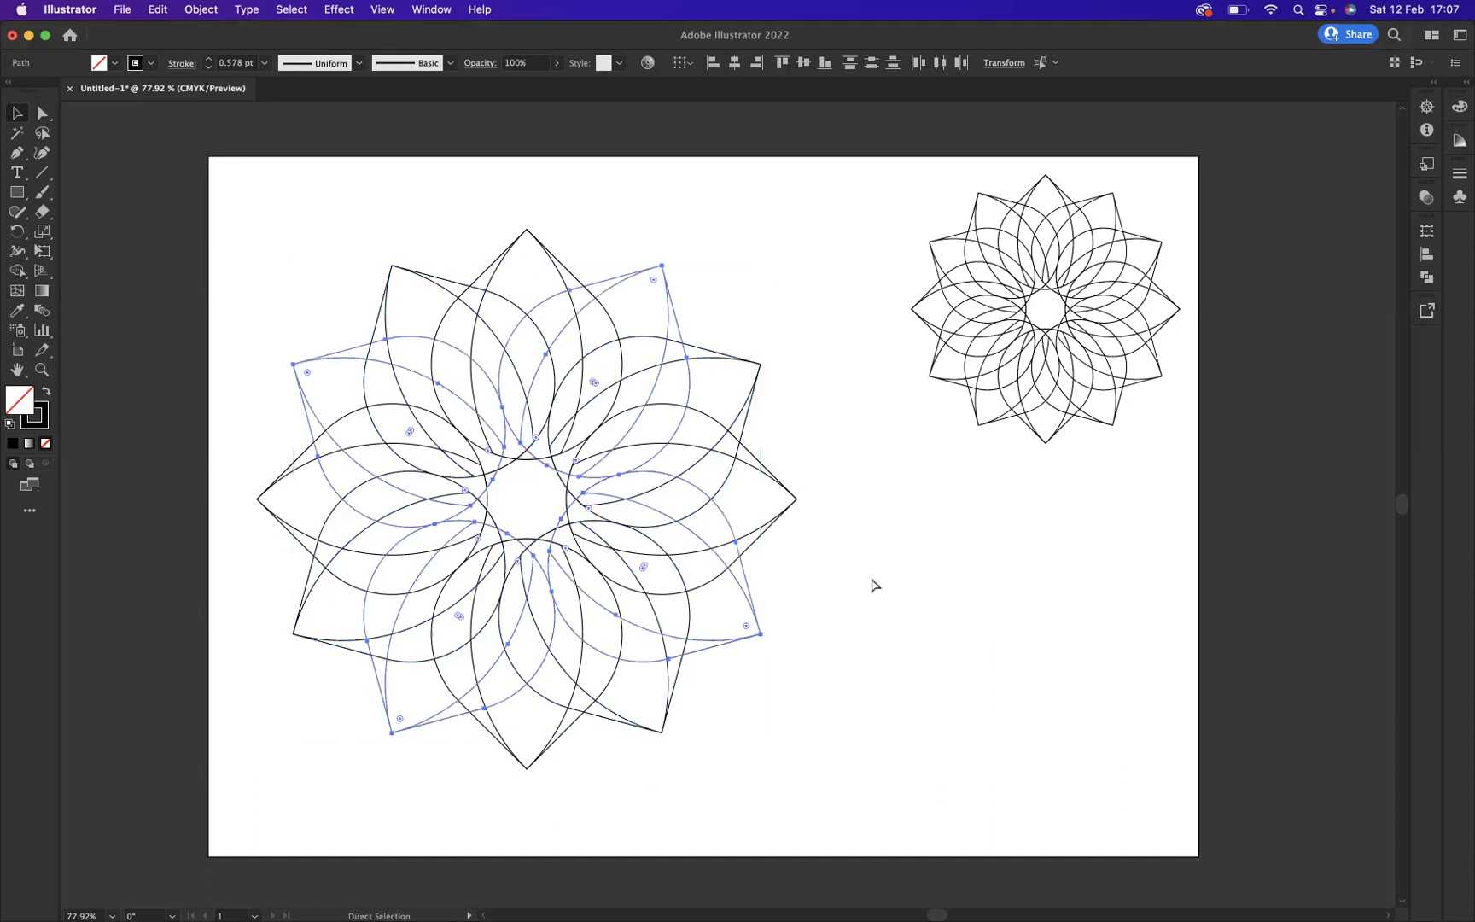
key("v")
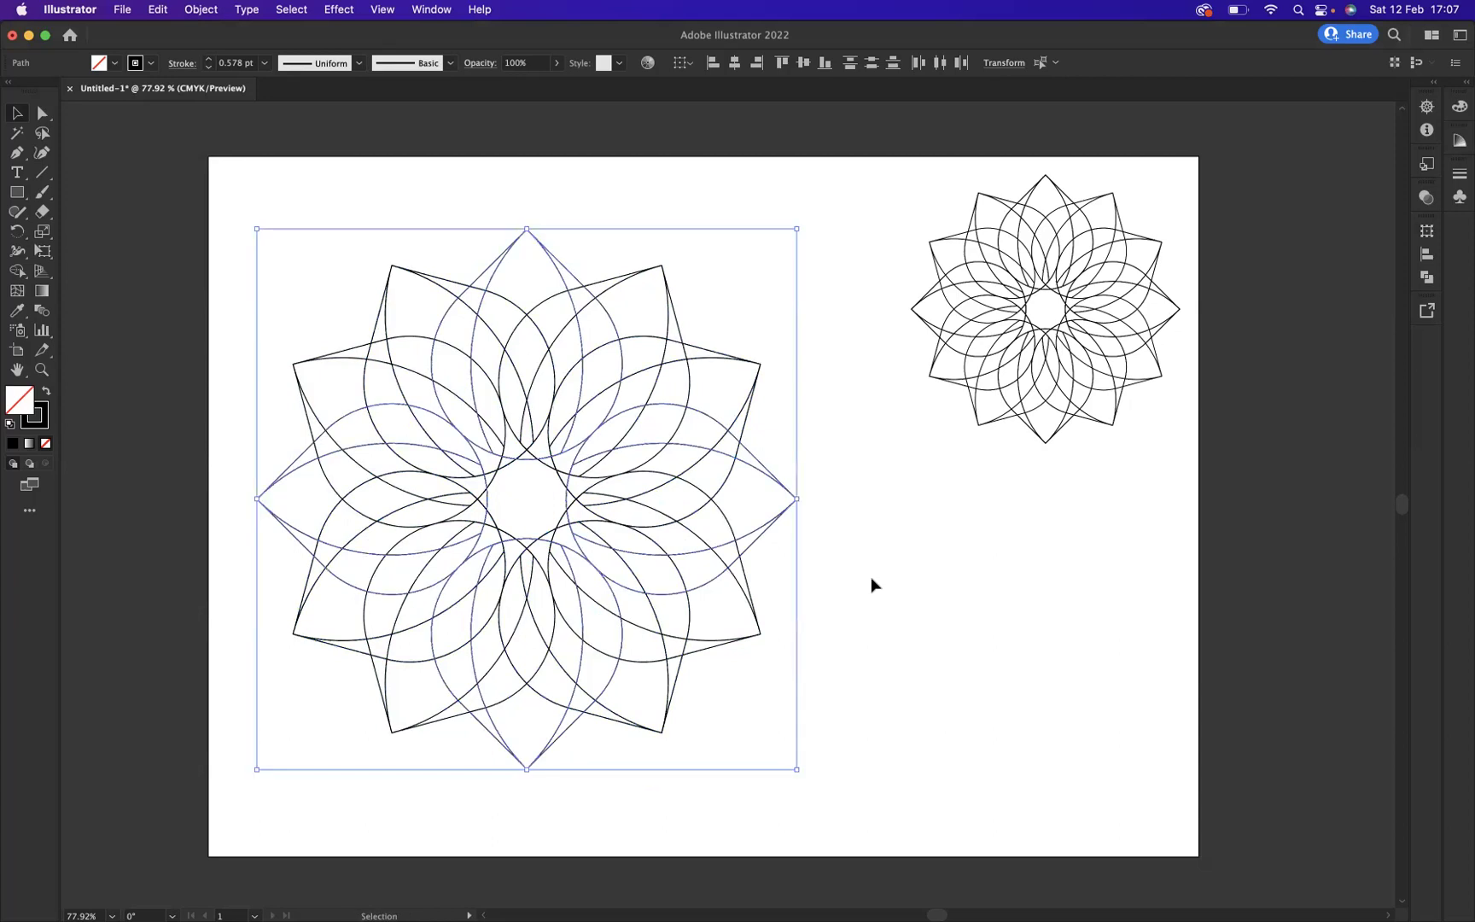
left_click(872, 577)
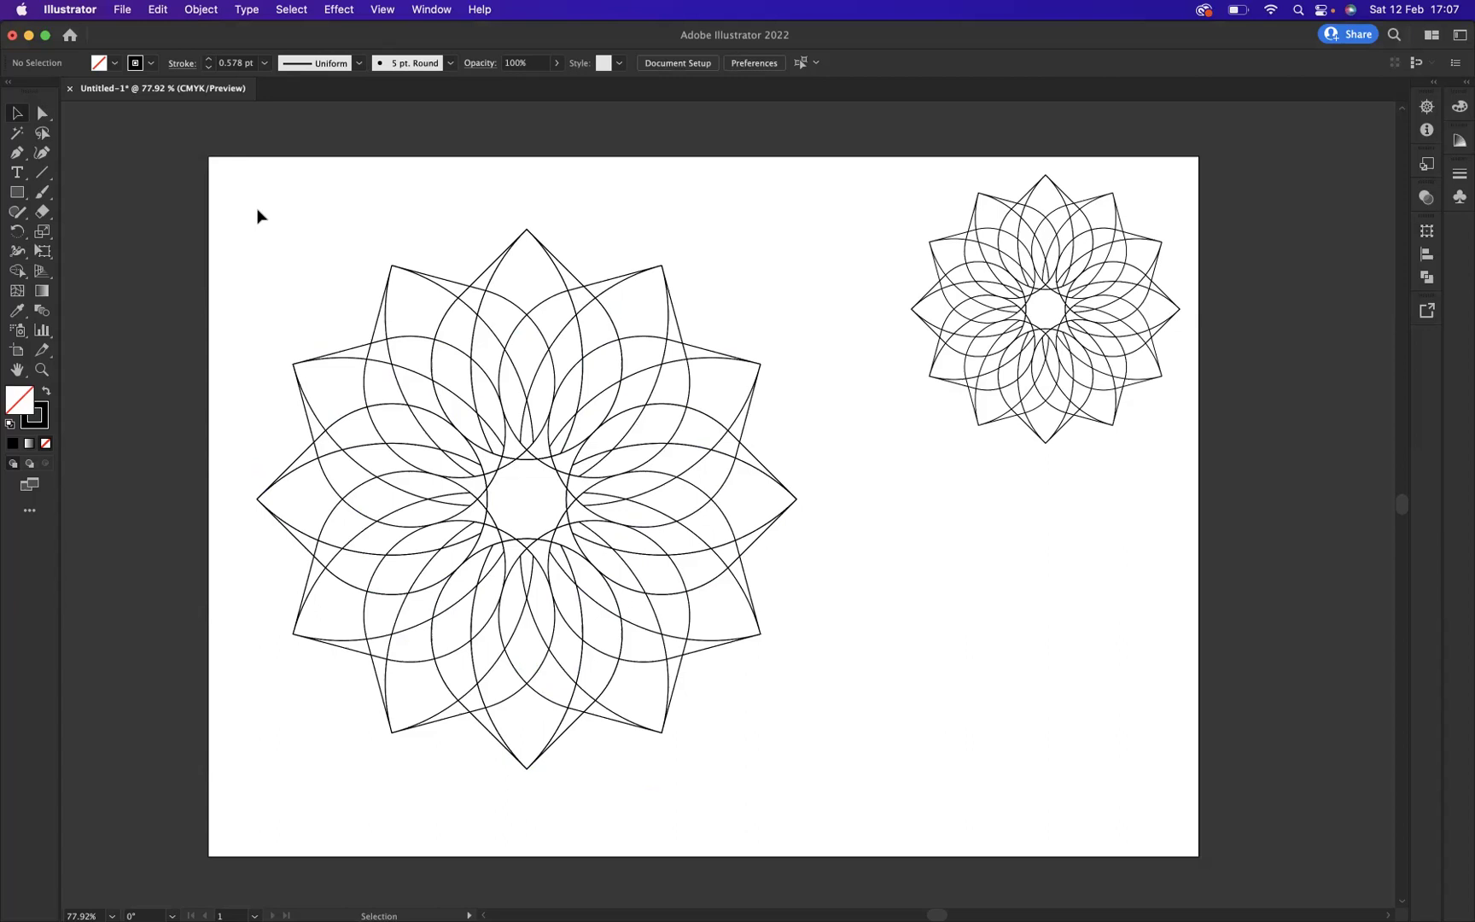
Shift the whole 12-point flower slightly right and leave nothing selected.
left_click_drag(257, 216, 833, 784)
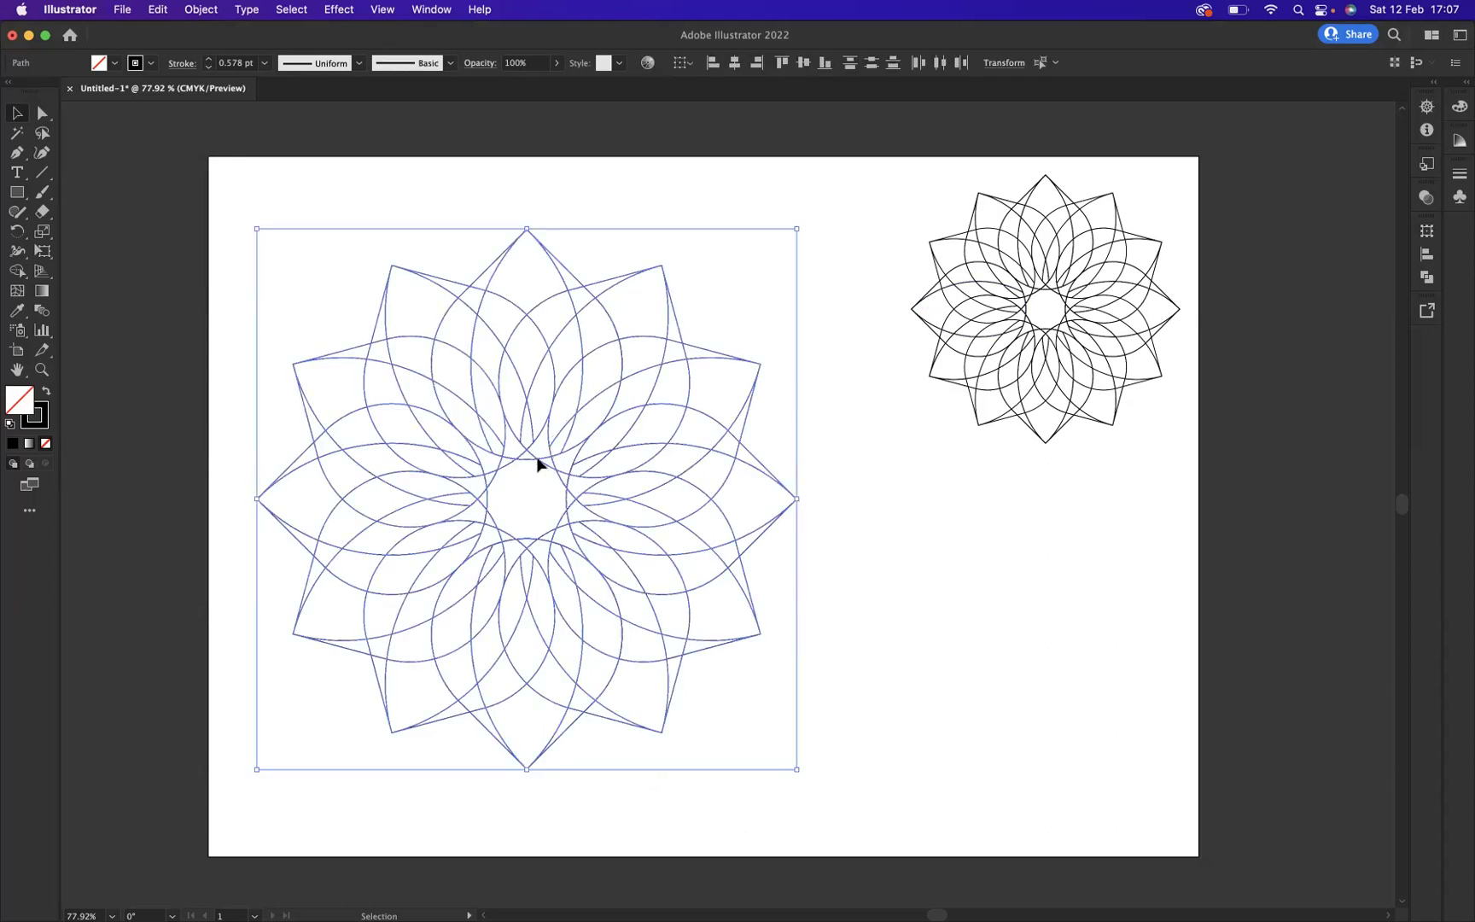
left_click_drag(537, 464, 572, 465)
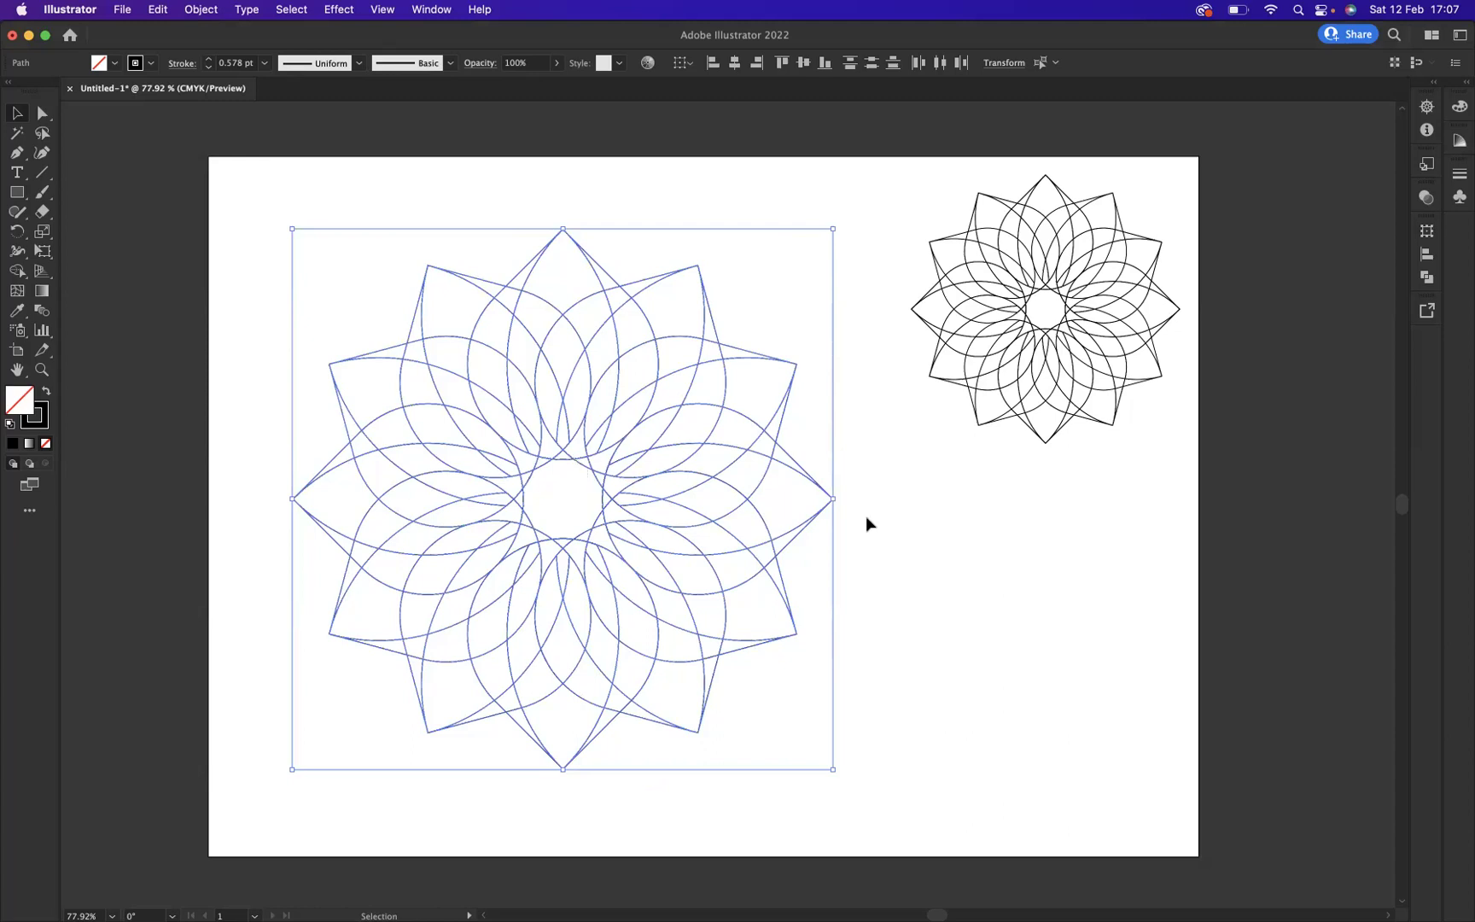
left_click(1011, 510)
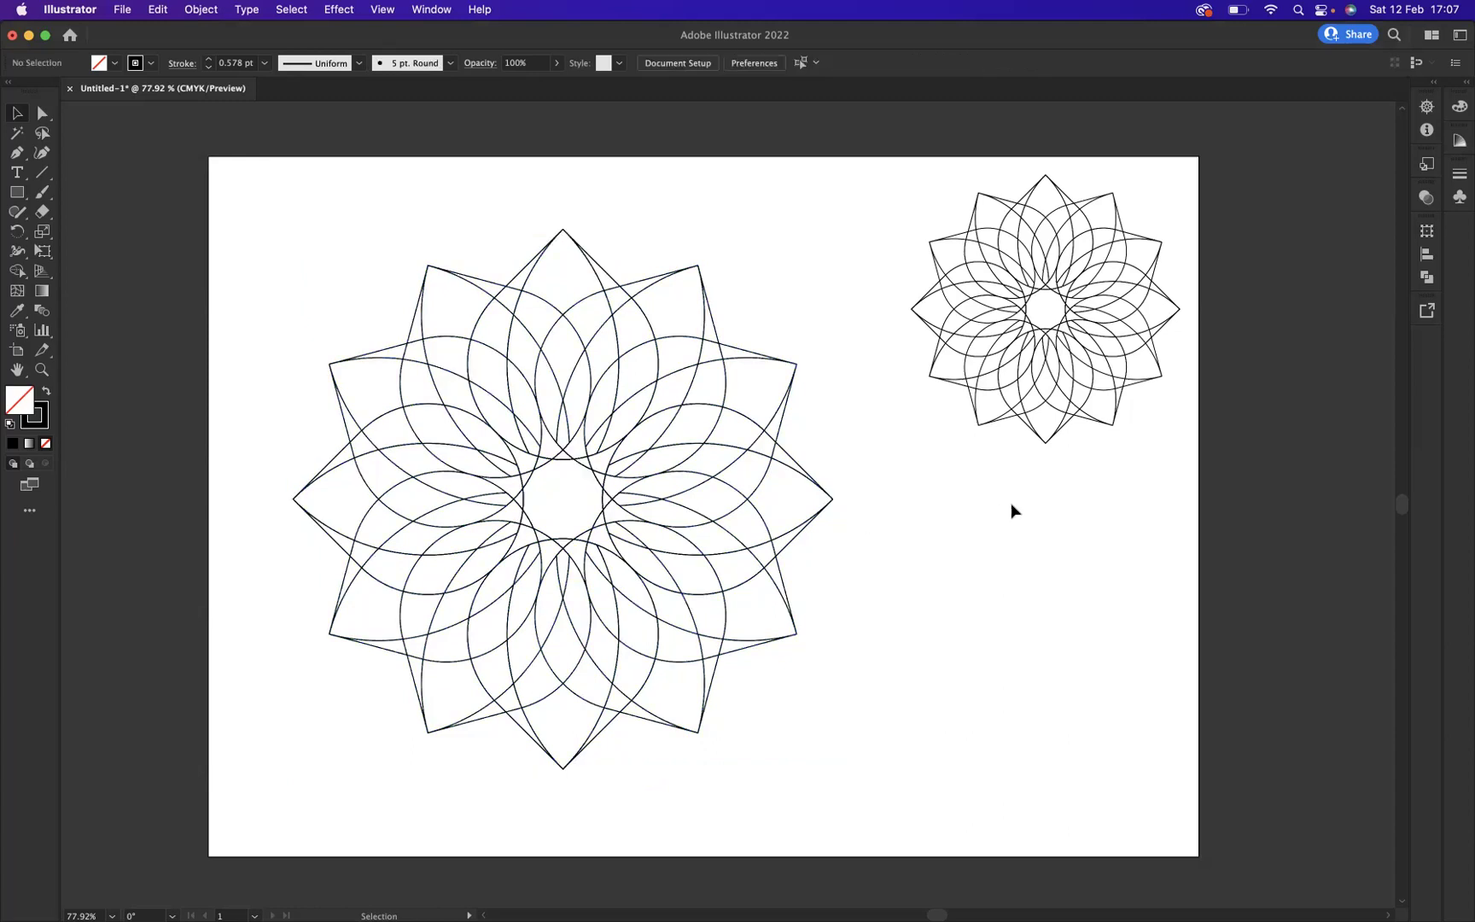